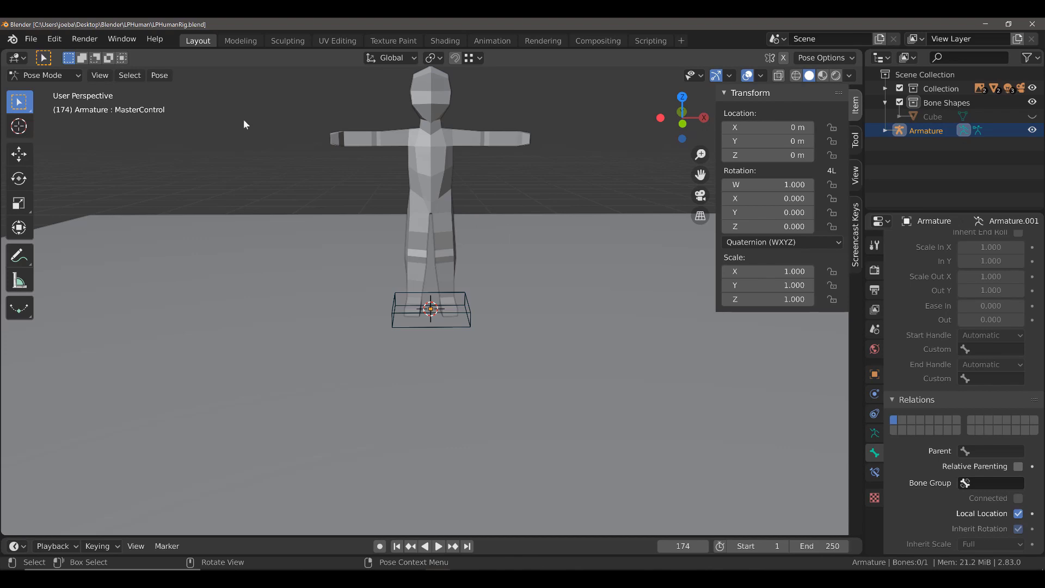
Step: Switch the armature to Edit Mode and select the master control bone between the feet
left_click(75, 80)
left_click(78, 80)
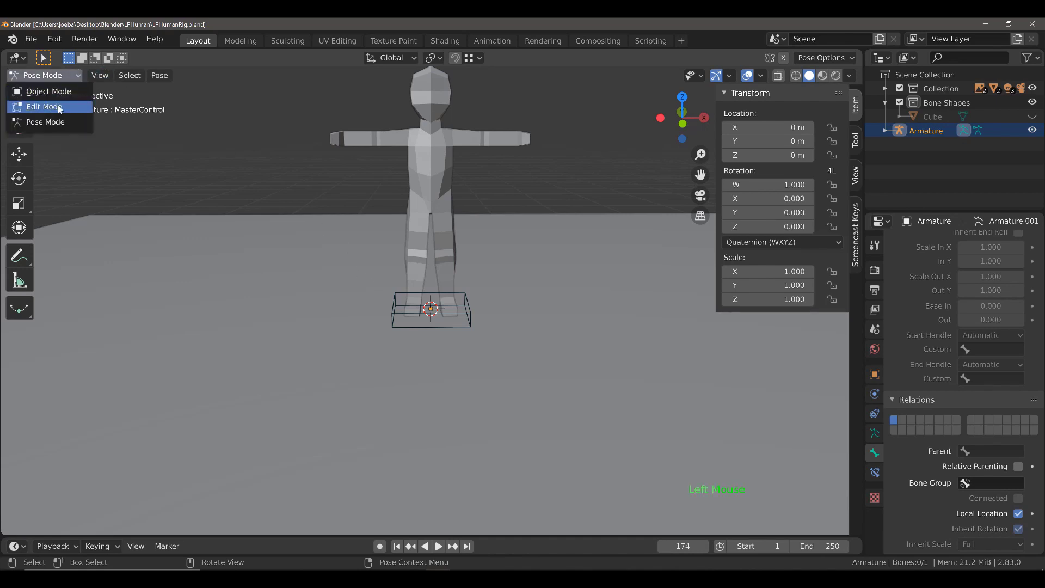
left_click(60, 109)
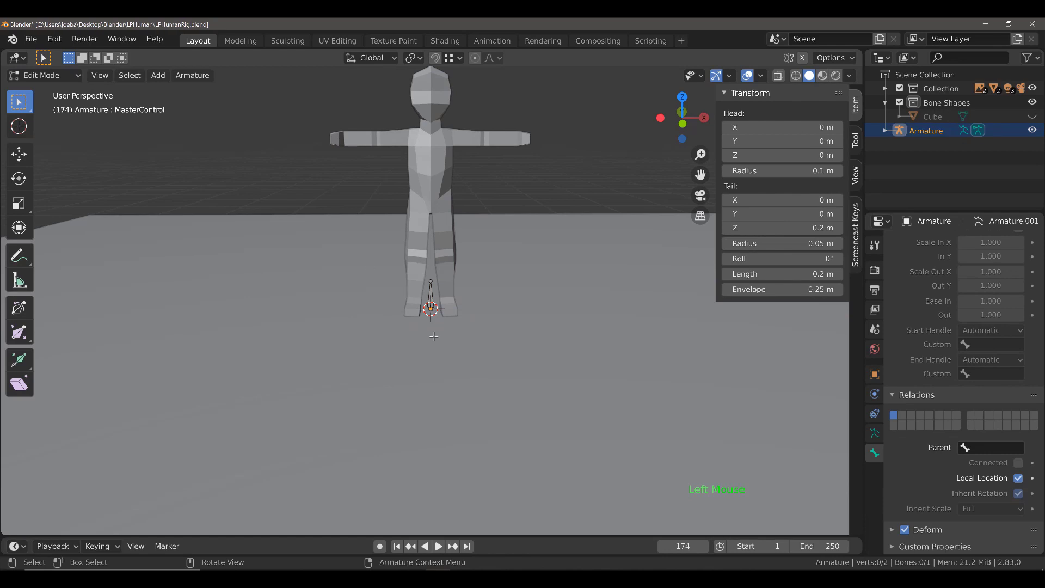
scroll(434, 336, "up", 4)
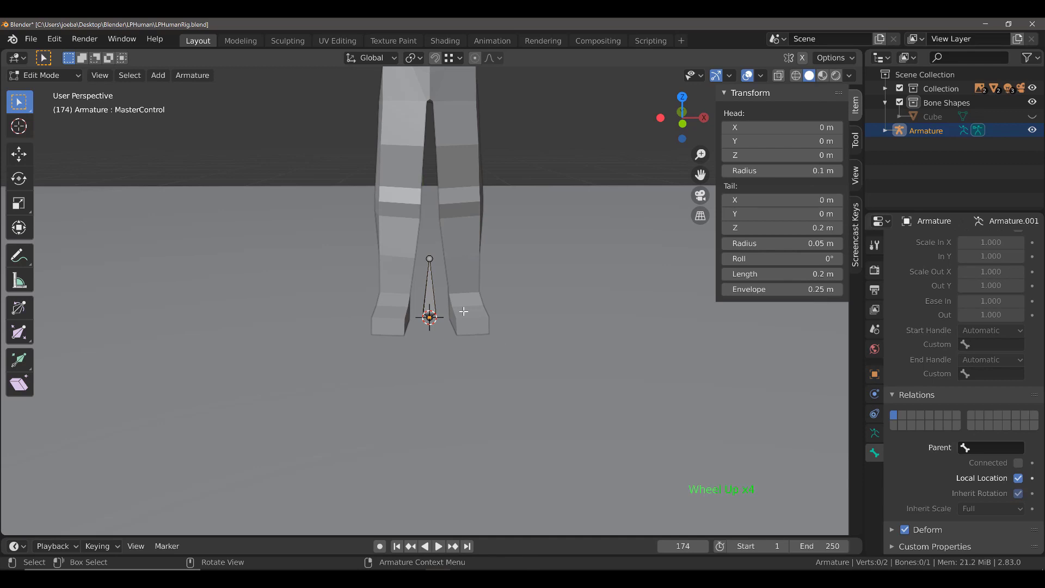
left_click(433, 286)
Step: Activate the Cursor tool and set the 3D cursor's Z location to 0.8 m, at the figure's hips
mouse_move(475, 305)
middle_mouse_down()
mouse_move(450, 300)
mouse_move(467, 316)
middle_mouse_up()
scroll(428, 277, "down", 4)
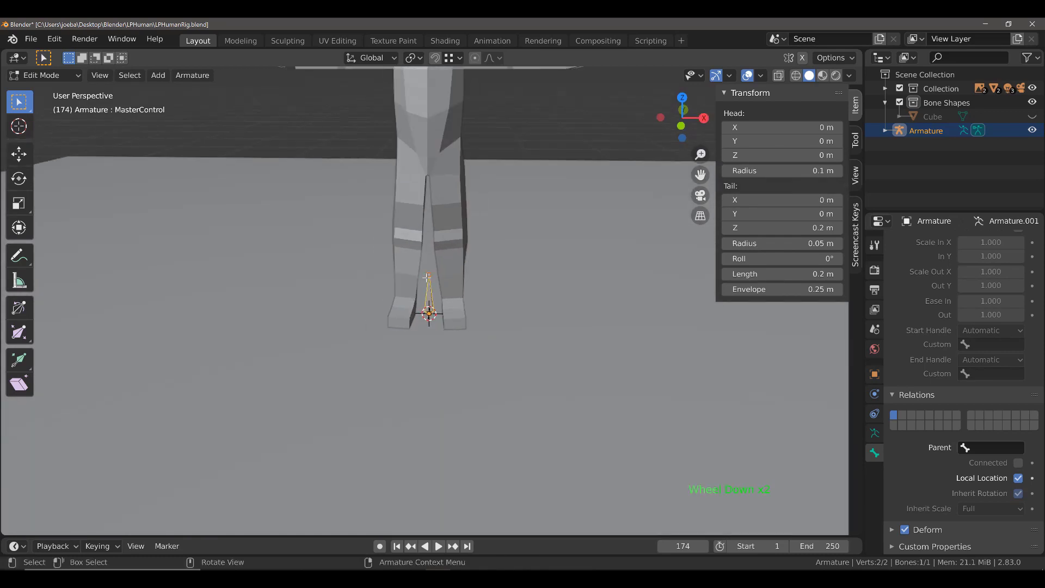
middle_click_drag(429, 269, 270, 247)
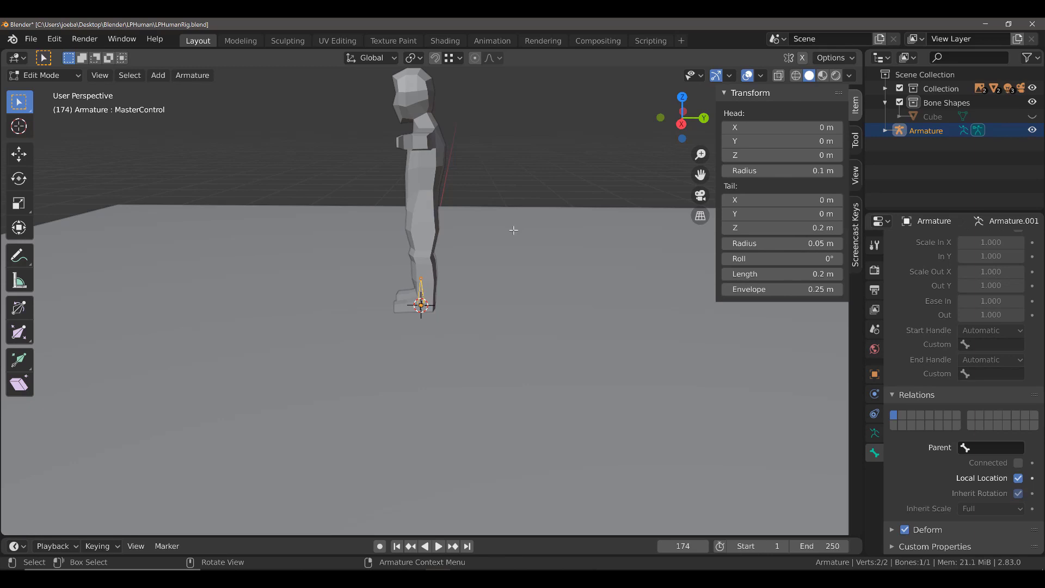
left_click(19, 126)
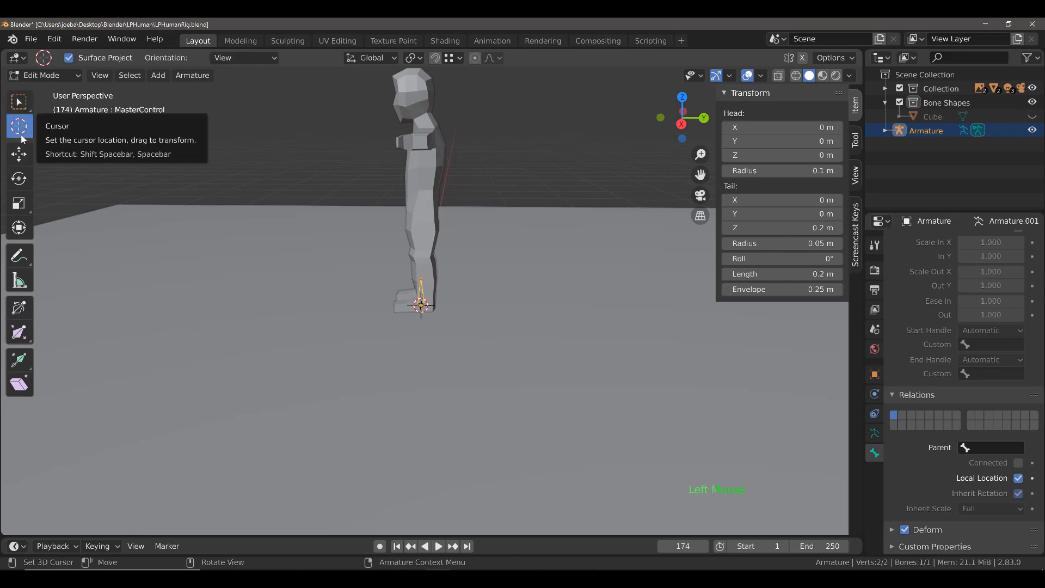
left_click(858, 140)
left_click(856, 175)
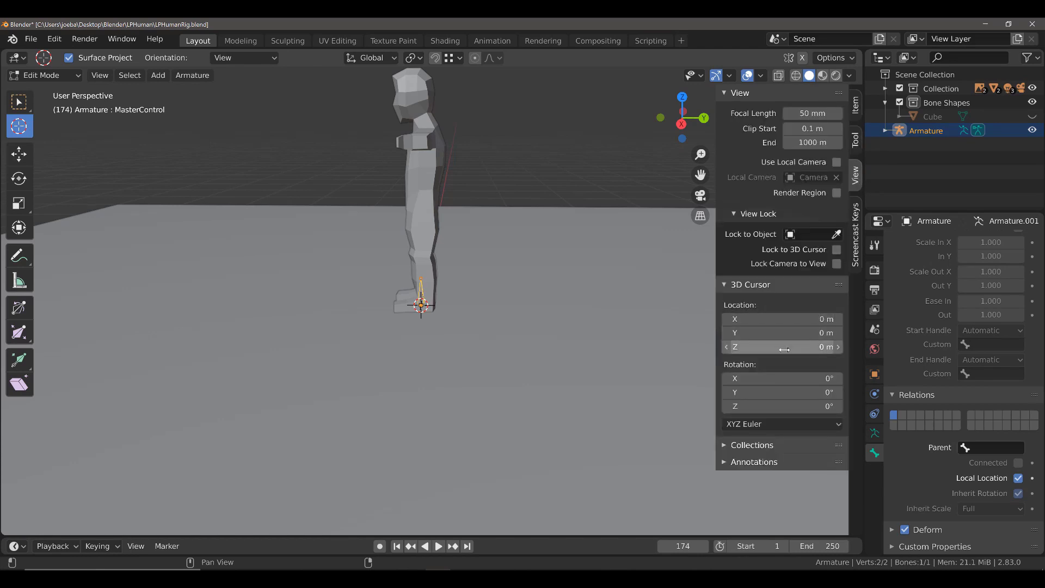
left_click_drag(784, 350, 863, 350)
Step: Add a new bone to the armature at the 3D cursor in the hip area
middle_click_drag(392, 226, 569, 226)
scroll(571, 228, "up", 4)
scroll(571, 228, "down", 1)
scroll(569, 221, "up", 1)
scroll(569, 221, "down", 1)
middle_click_drag(562, 176, 579, 291, "shift")
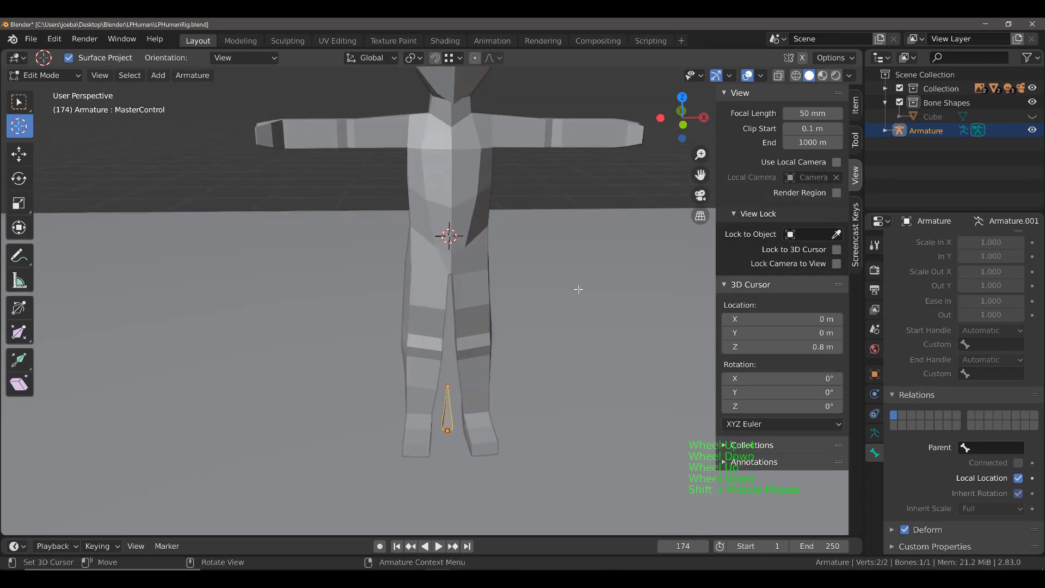
scroll(579, 221, "up", 3)
middle_click_drag(579, 222, 567, 212, "shift")
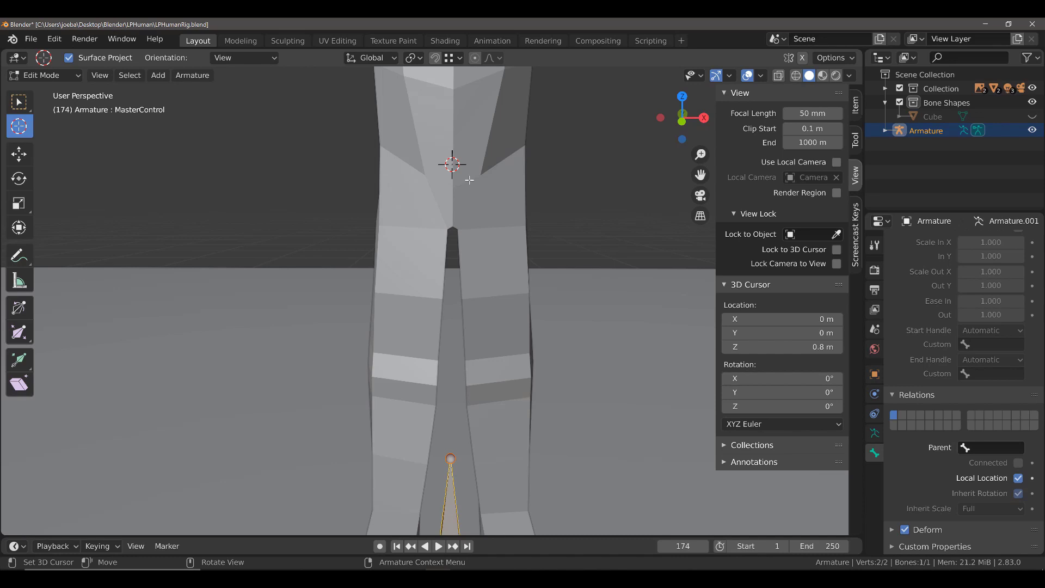
key("shift+a")
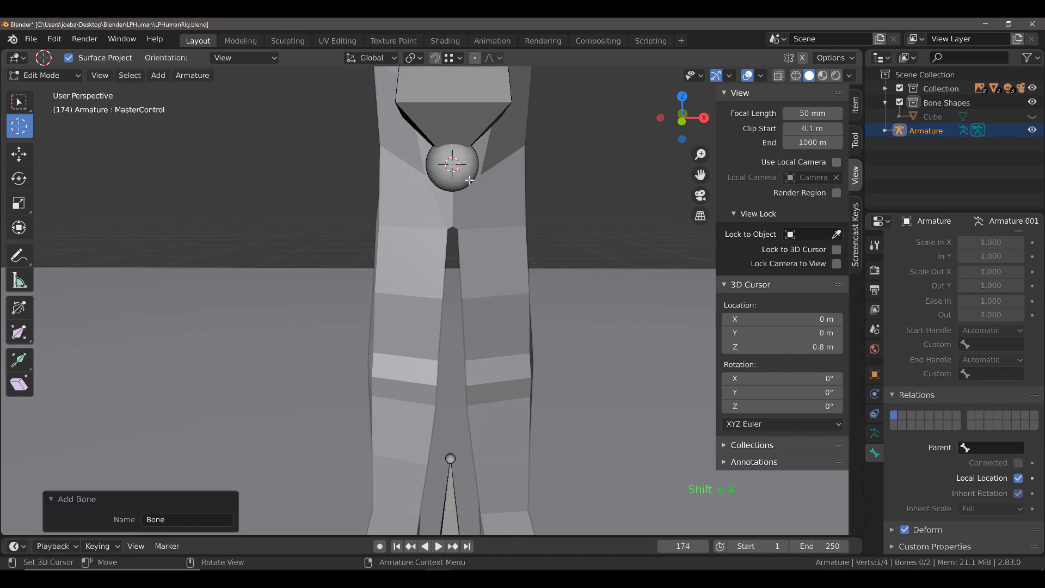
Step: Move the new bone's tip down about 1.11 m along the Z axis so the bone points toward the crotch
scroll(470, 180, "down", 6)
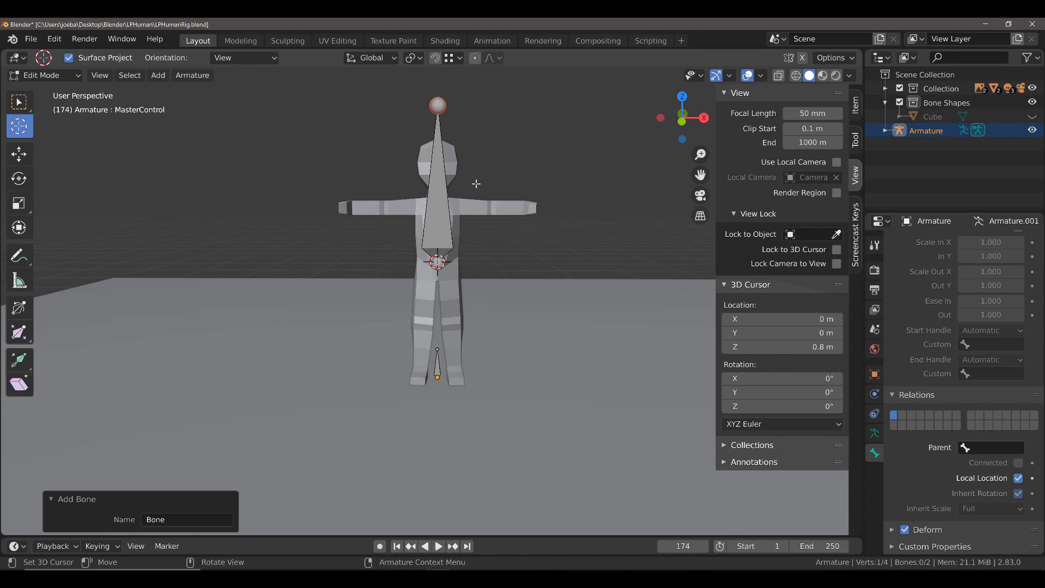
key("g")
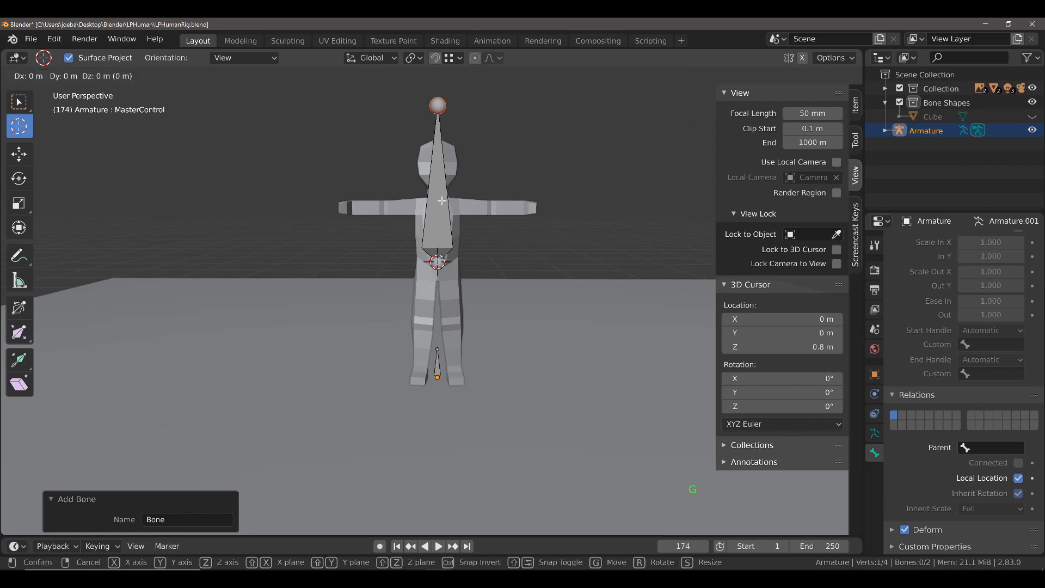
key("z")
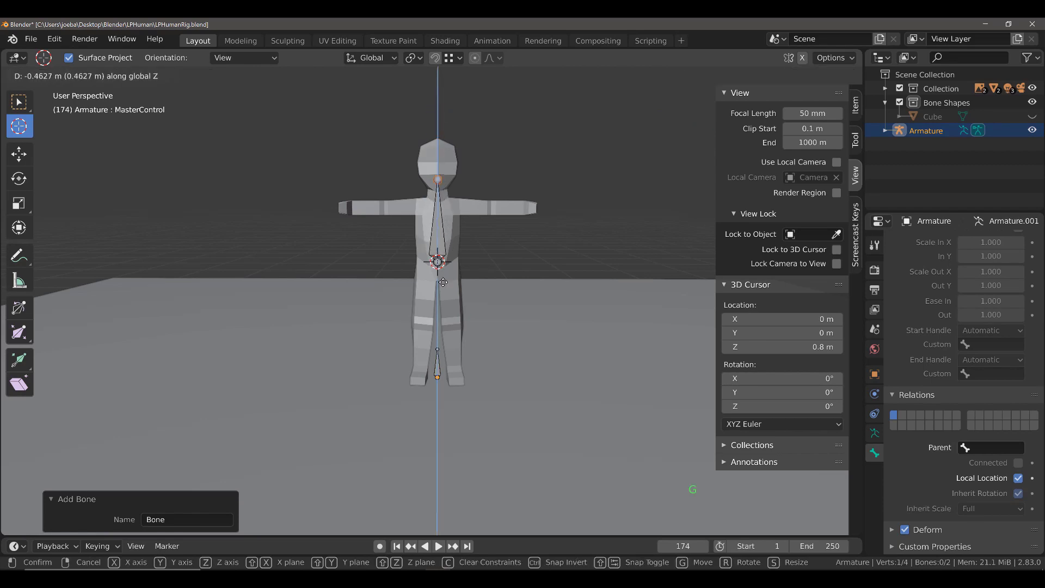
left_click(447, 373)
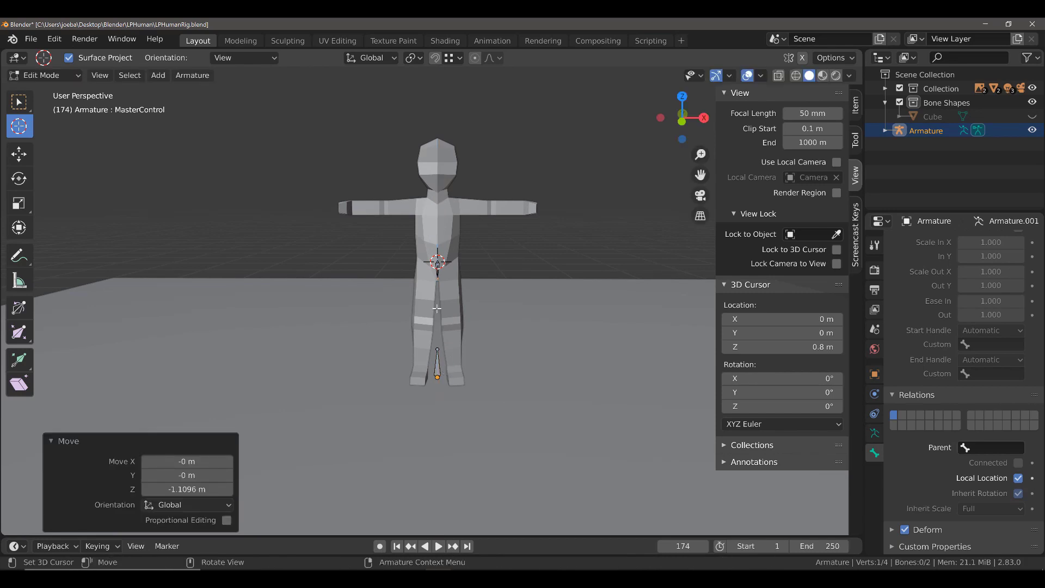
Step: Switch back to box selection and rename the new downward-pointing hip bone as HipControl
key("KP_Decimal")
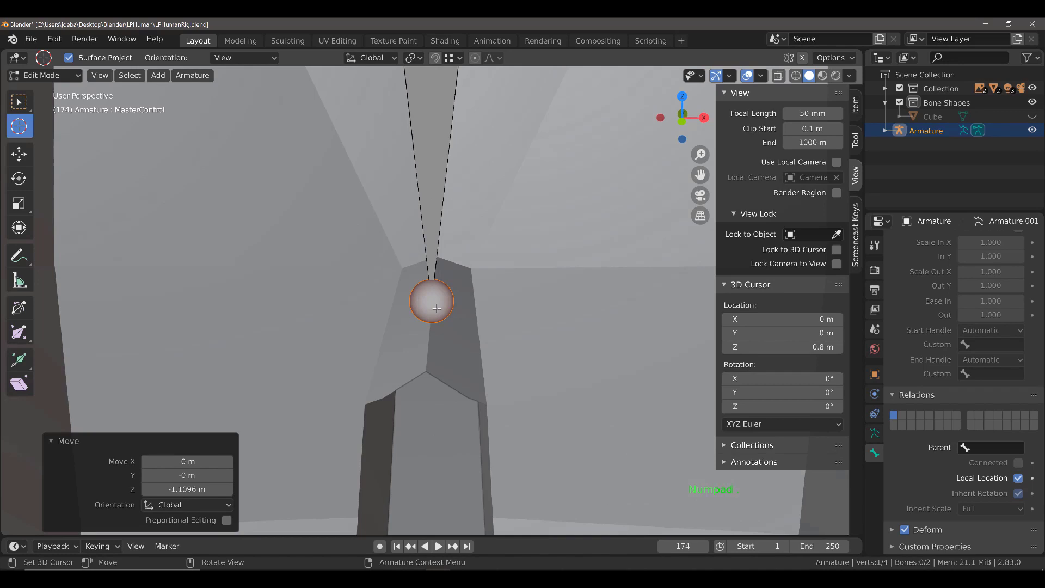
scroll(436, 308, "down", 8)
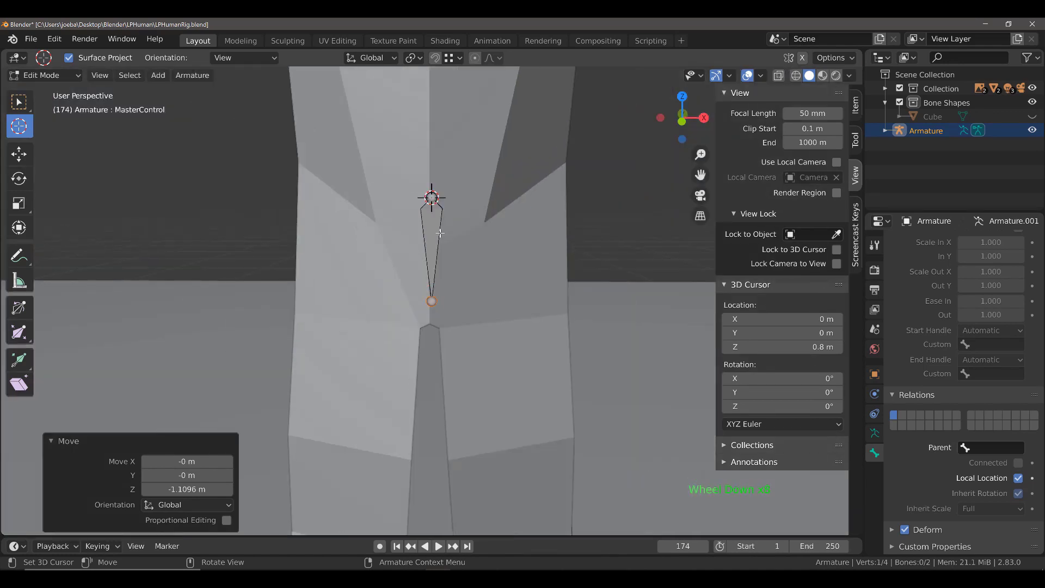
middle_click_drag(436, 235, 432, 233)
left_click(432, 232)
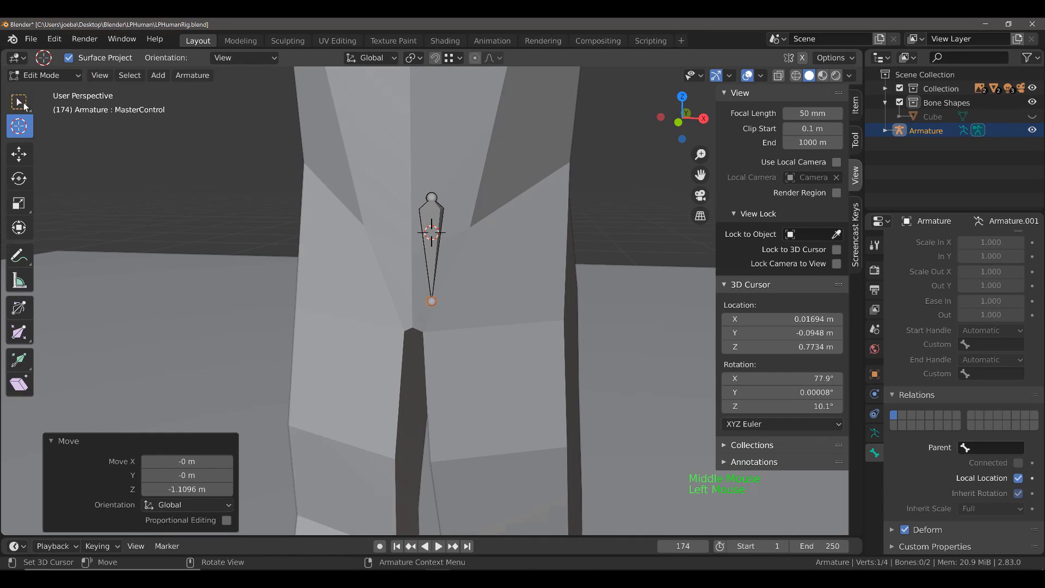
left_click(18, 102)
left_click(432, 242)
middle_click_drag(467, 221, 493, 233)
scroll(949, 303, "up", 19)
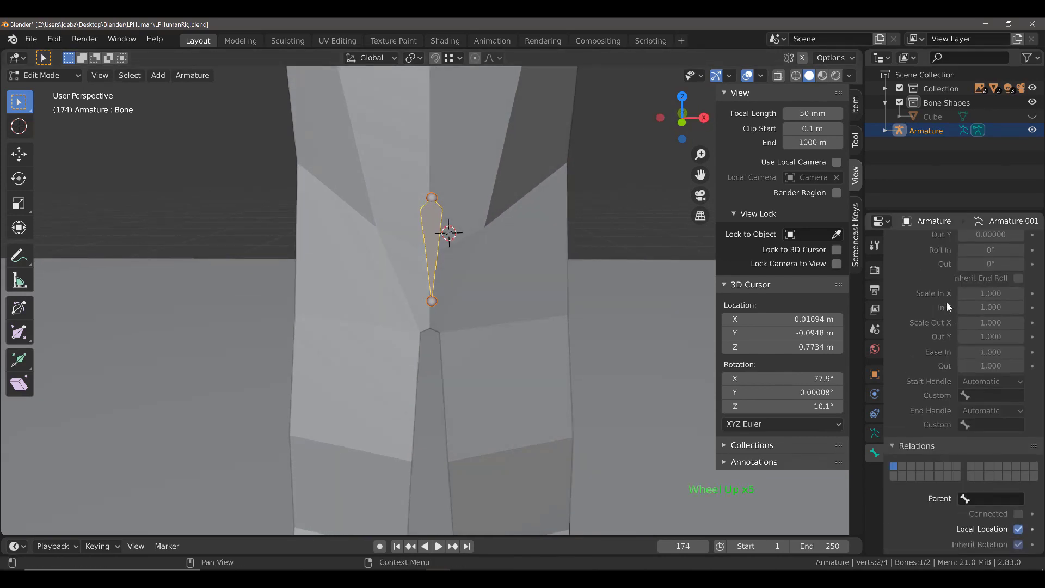
scroll(948, 305, "up", 20)
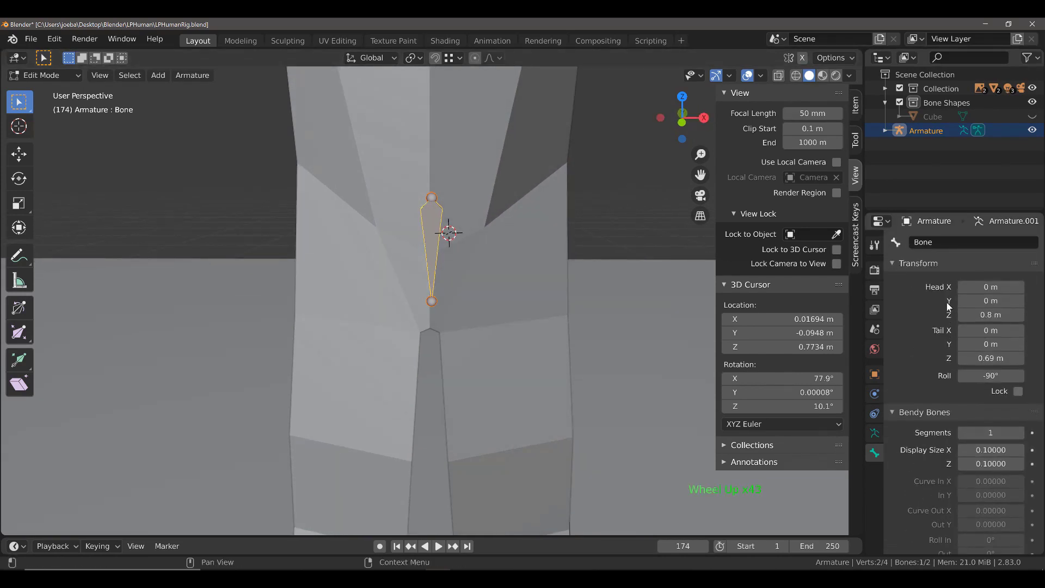
left_click(934, 243)
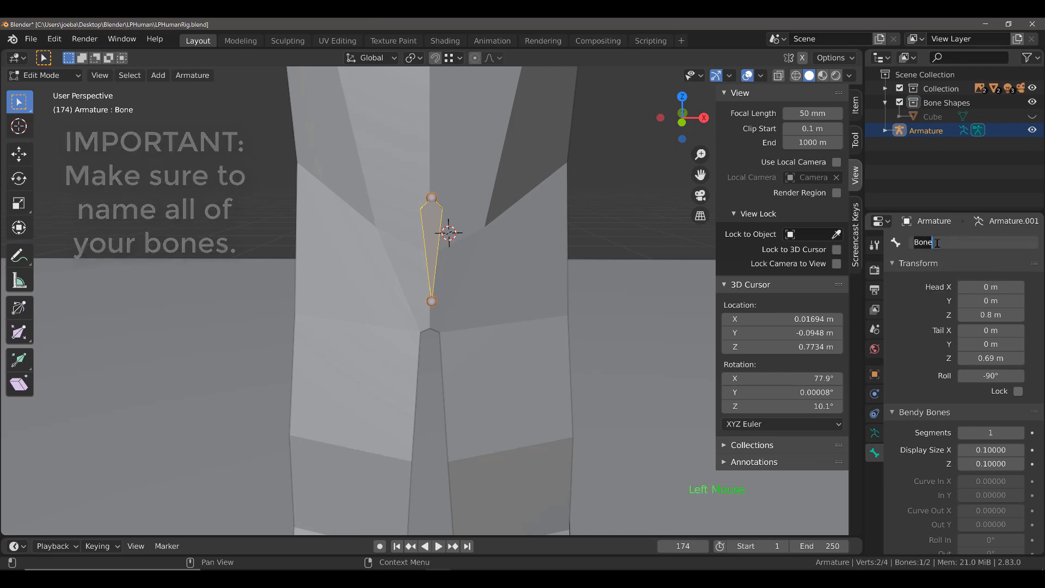
key("shift")
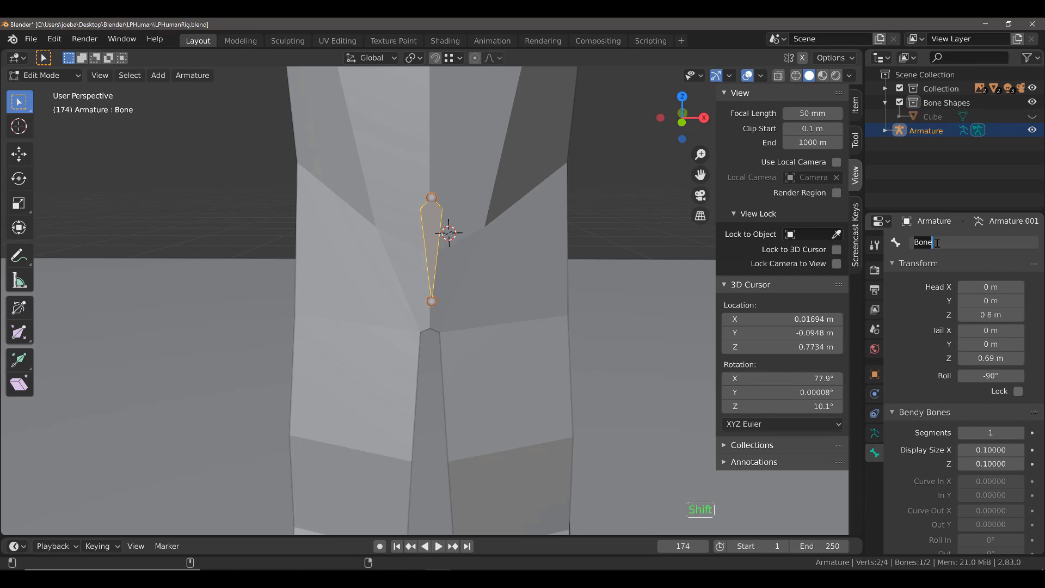
type("HipC")
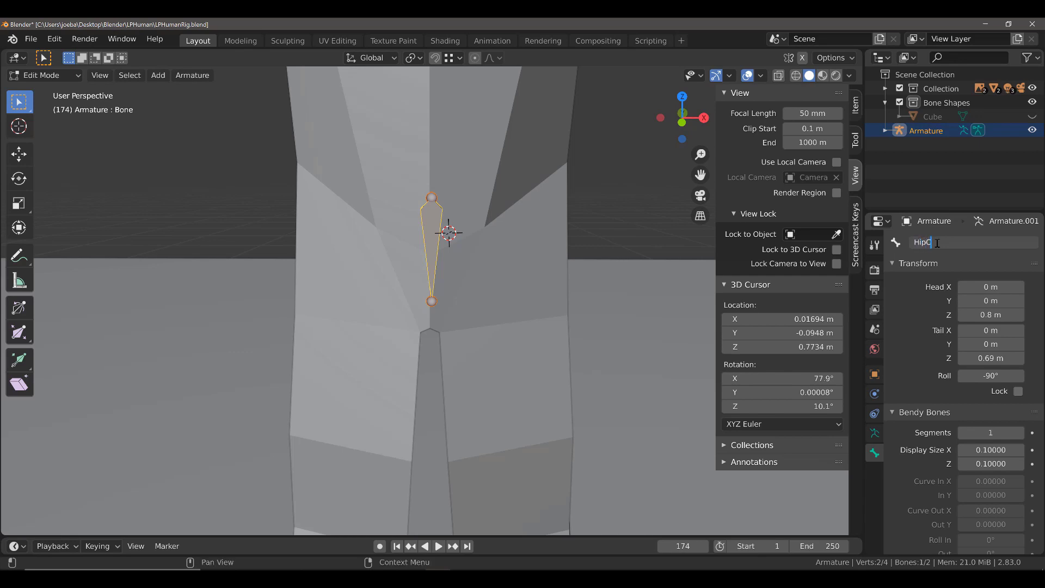
type("ontrol")
key("Return")
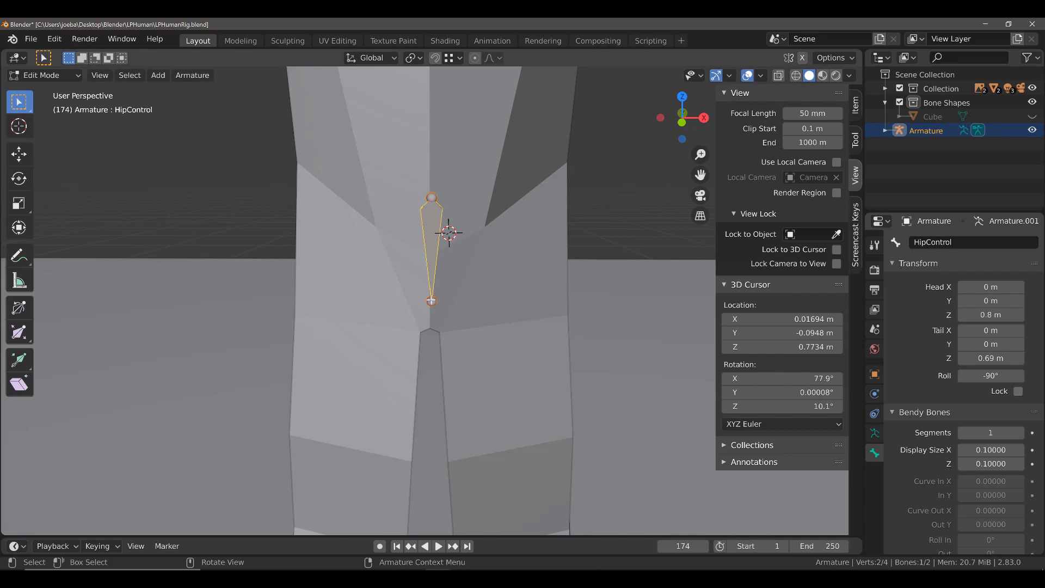
Step: Extrude a bone upward about 0.11 m along the Z axis from the lower tip of HipControl
left_click(432, 301)
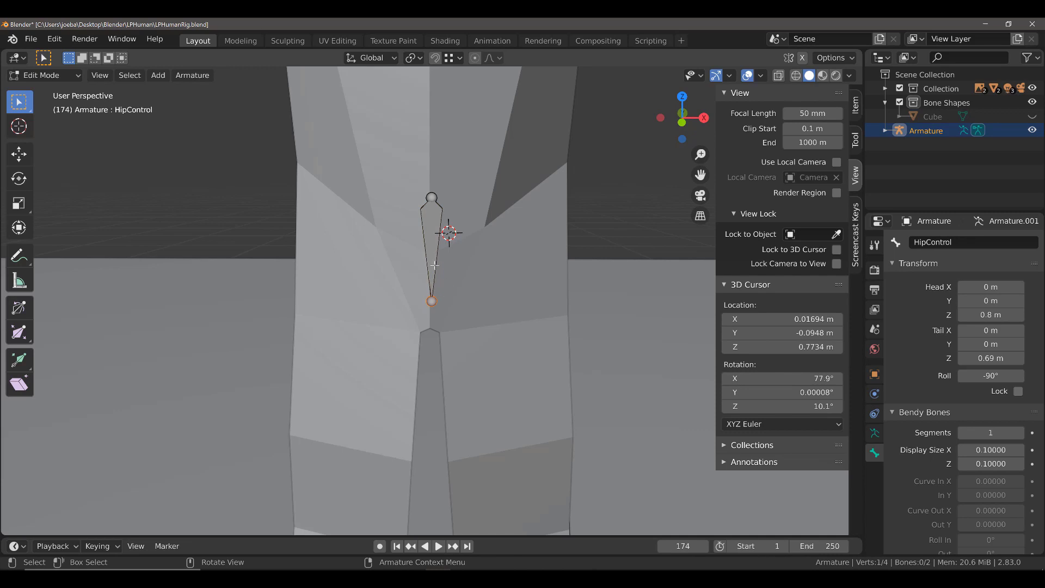
key("e")
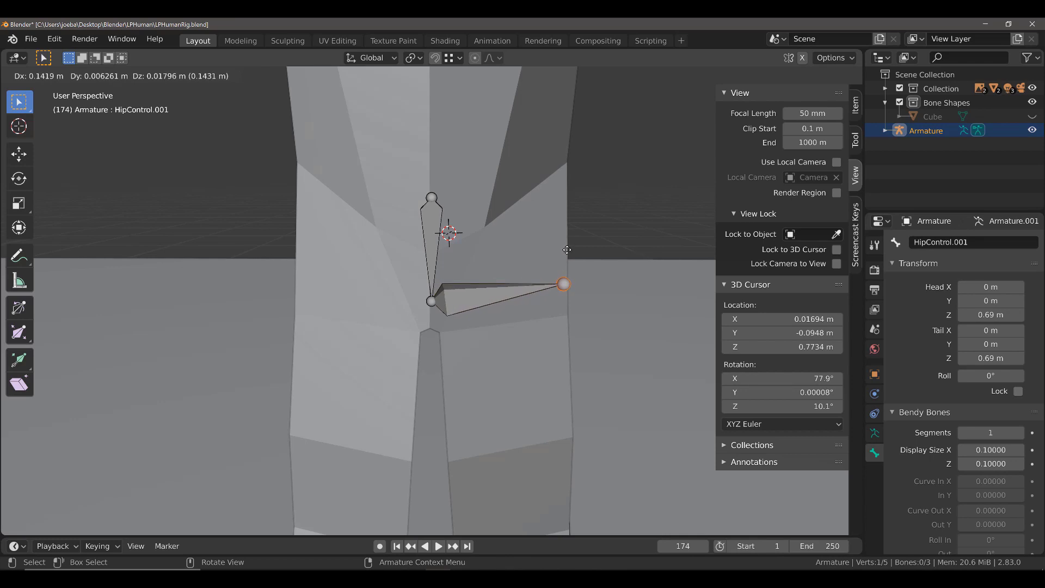
key("z")
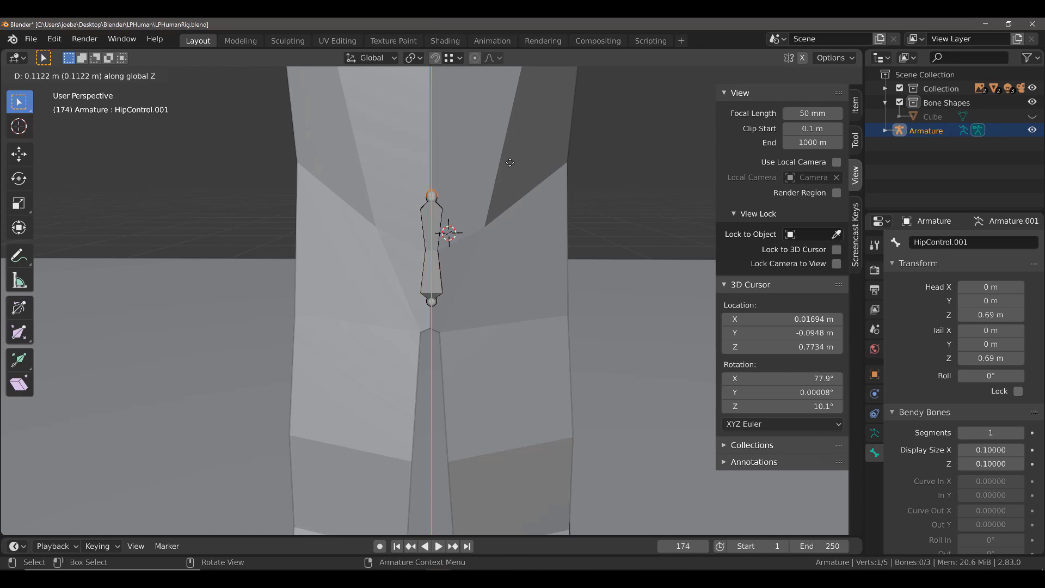
left_click(510, 162)
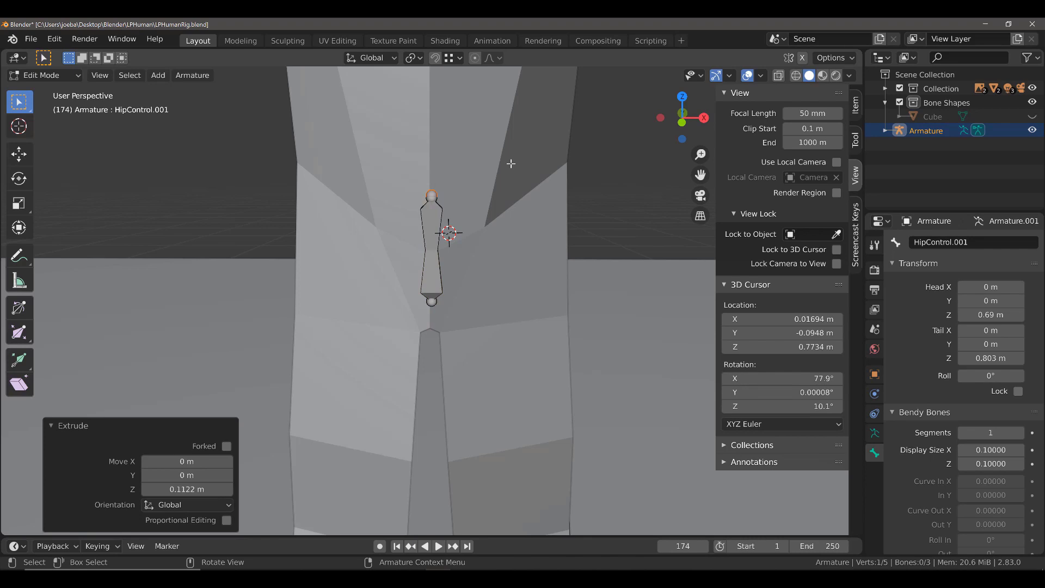
Step: In front orthographic view, extrude a second bone about 0.15 m up the Z axis from the last bone's tip into the abdomen
key("KP_Decimal")
scroll(511, 163, "down", 8)
mouse_move(537, 170)
middle_mouse_down()
mouse_move(539, 180)
mouse_move(537, 163)
mouse_move(545, 169)
middle_mouse_up()
middle_click_drag(446, 275, 442, 279)
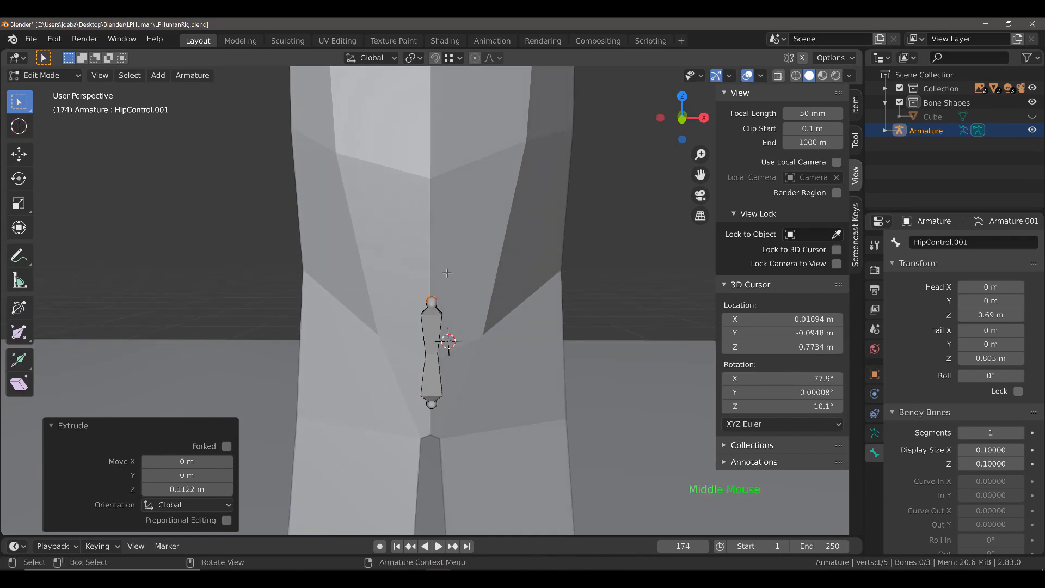
key("KP_1")
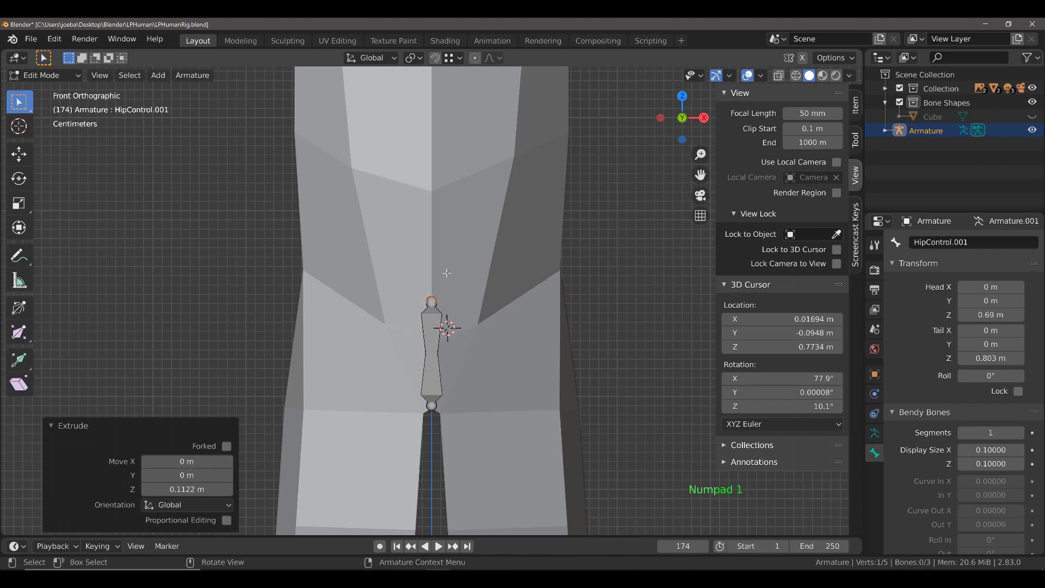
scroll(446, 222, "down", 4)
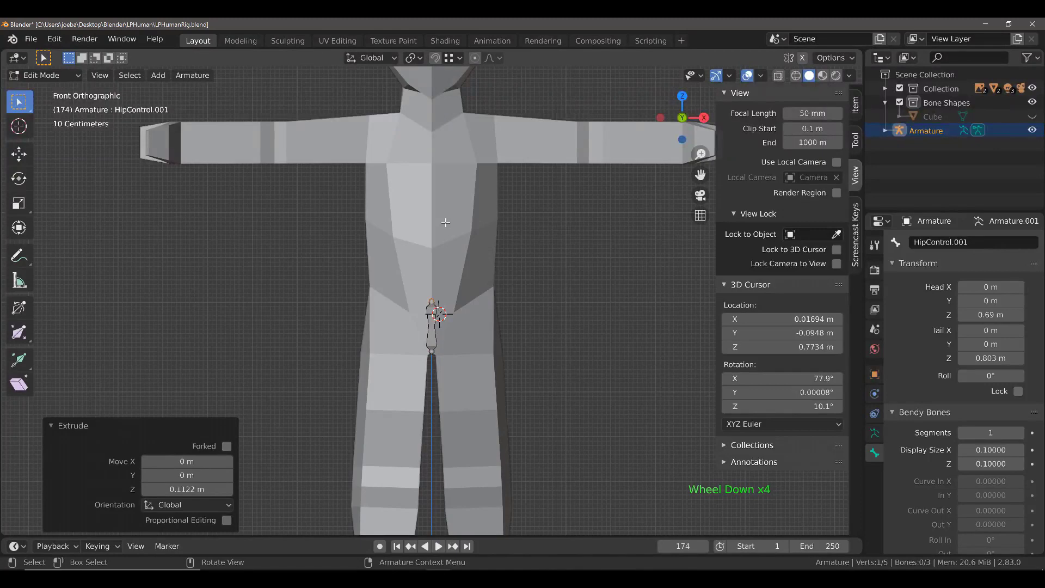
key("e")
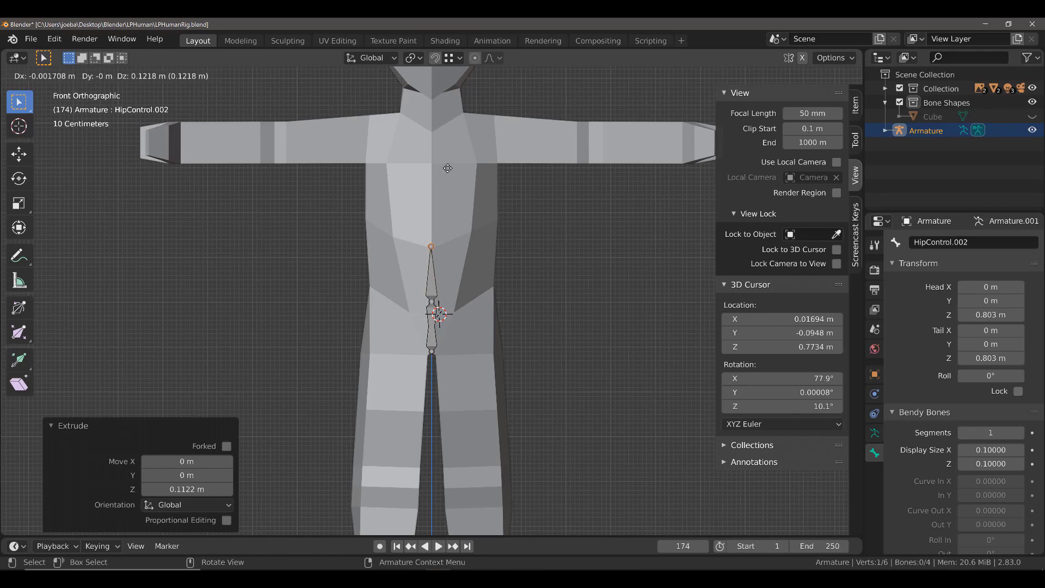
key("z")
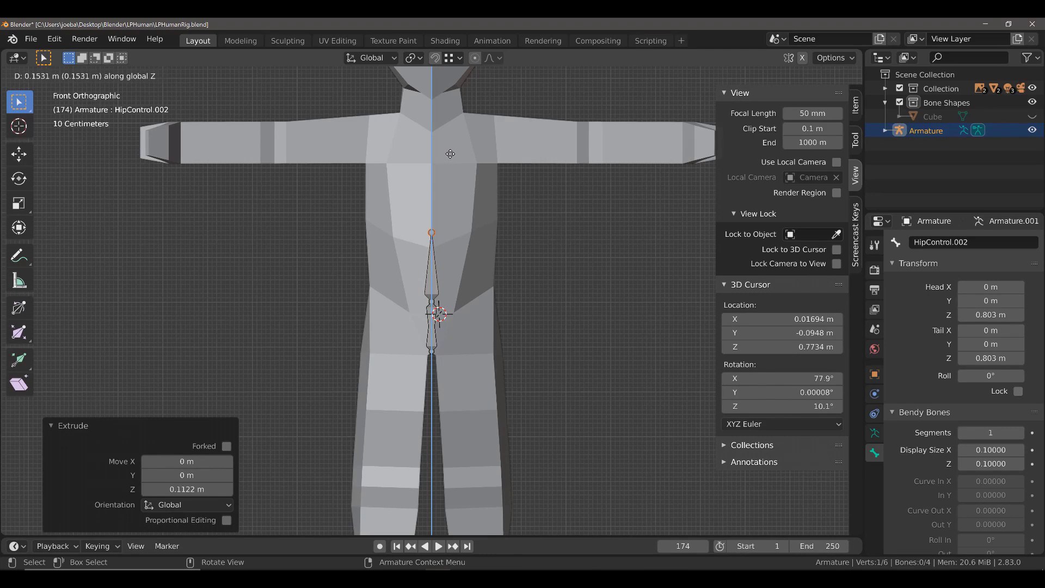
left_click(450, 154)
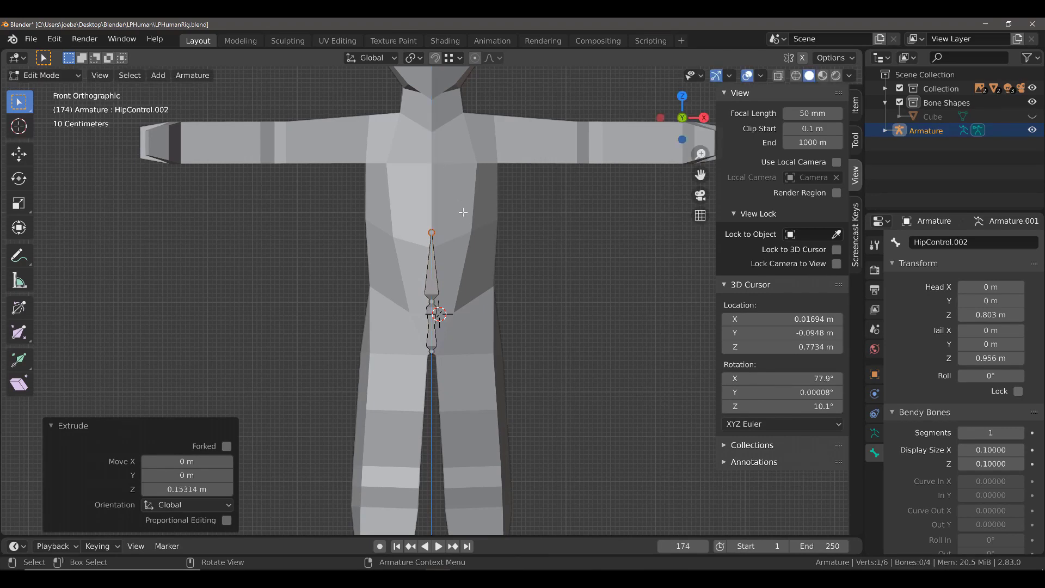
Step: Extrude a third spine bone about 0.18 m up the Z axis from the abdomen bone's tip into the upper chest
key("e")
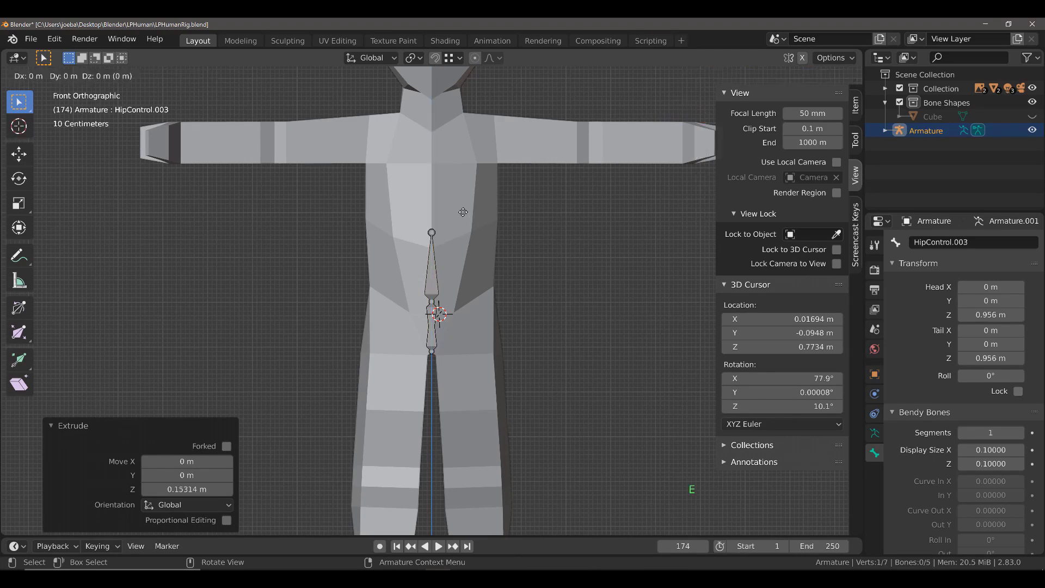
key("z")
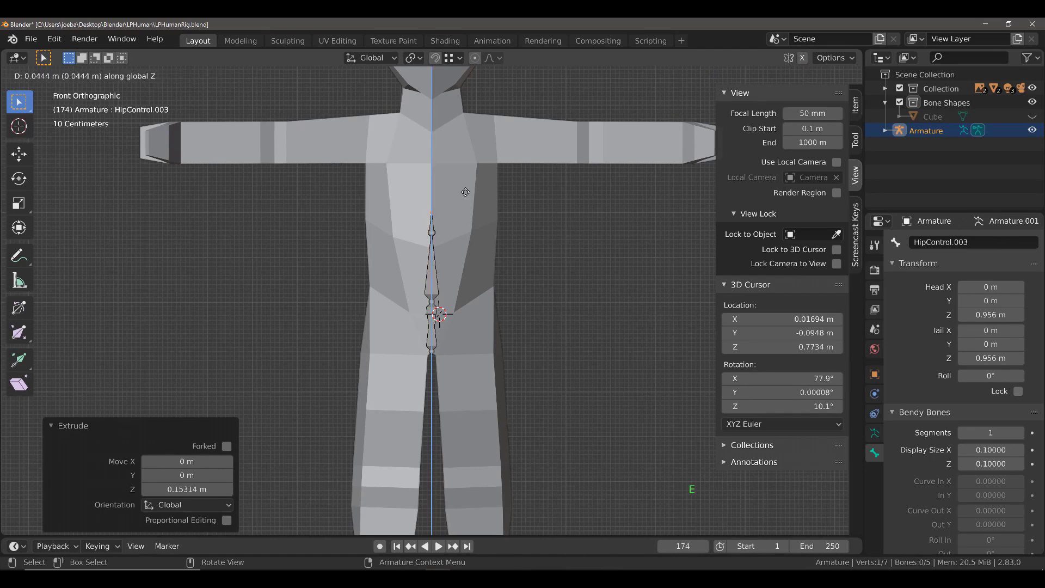
left_click(484, 132)
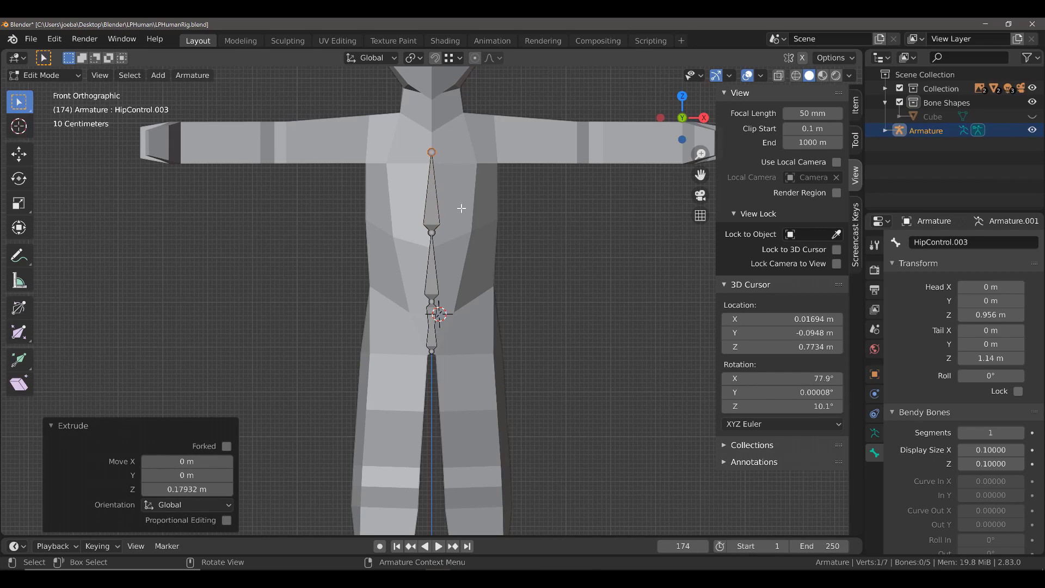
Step: Select the whole linked hip and spine bone chain and move it up about 0.05 m along the Z axis
middle_click_drag(474, 330, 542, 343)
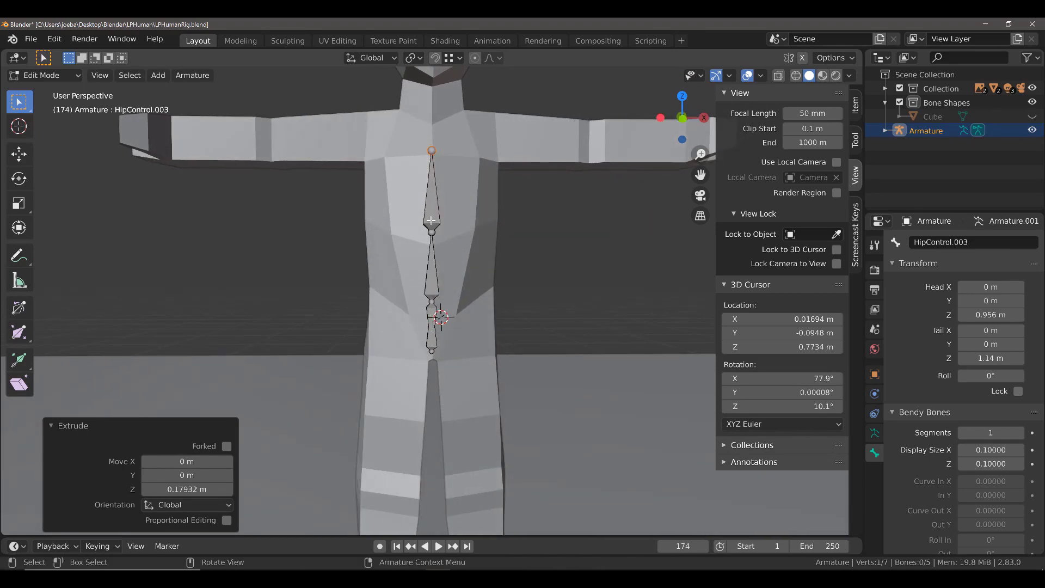
scroll(431, 220, "down", 4)
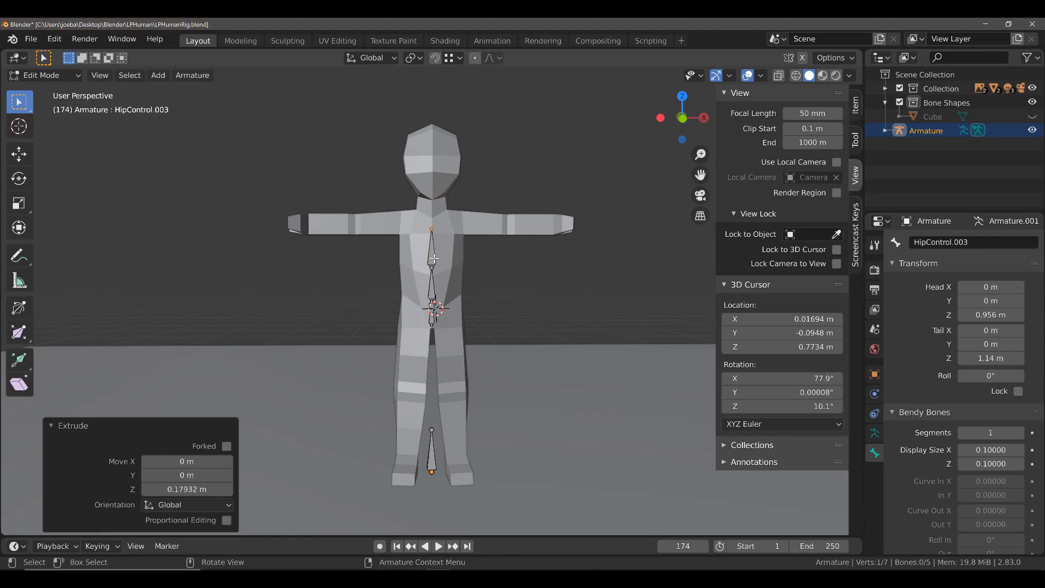
key("l")
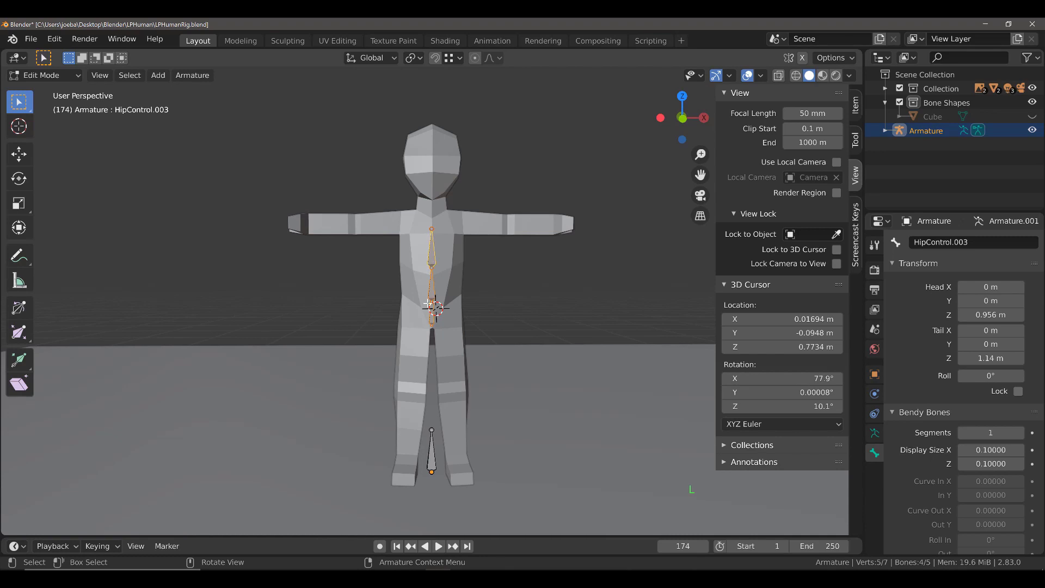
key("g")
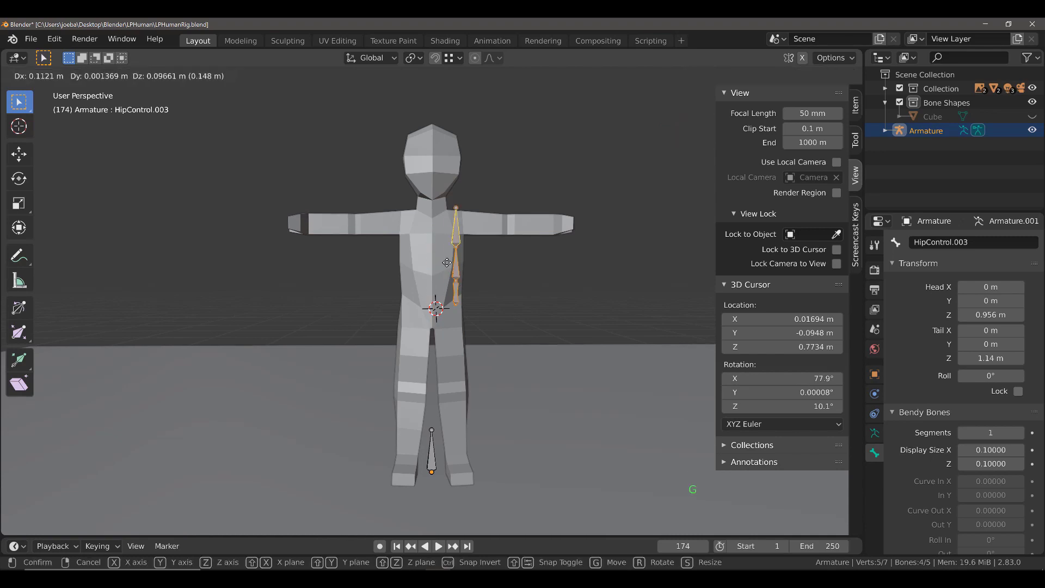
key("z")
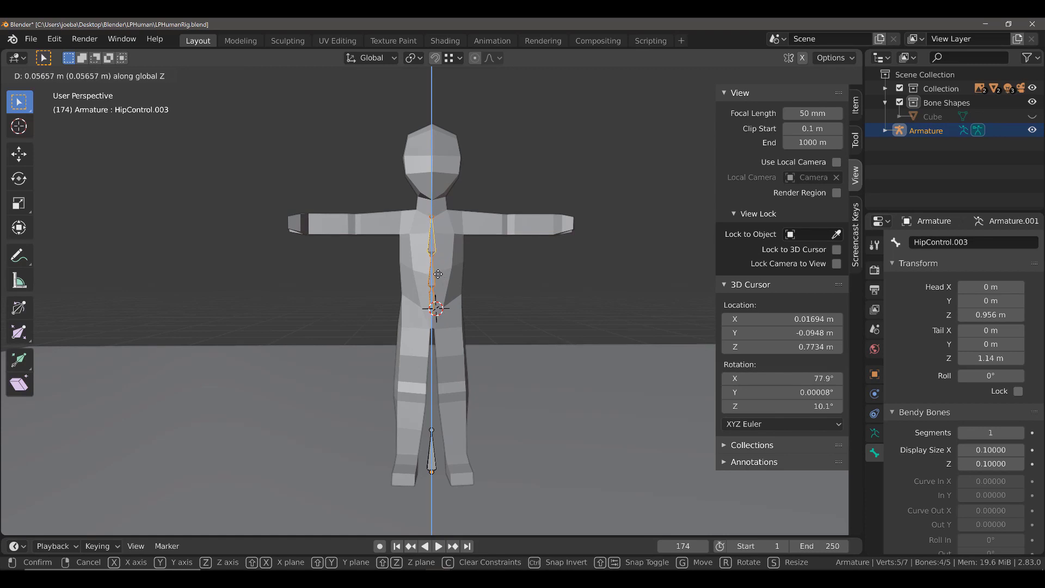
left_click(438, 276)
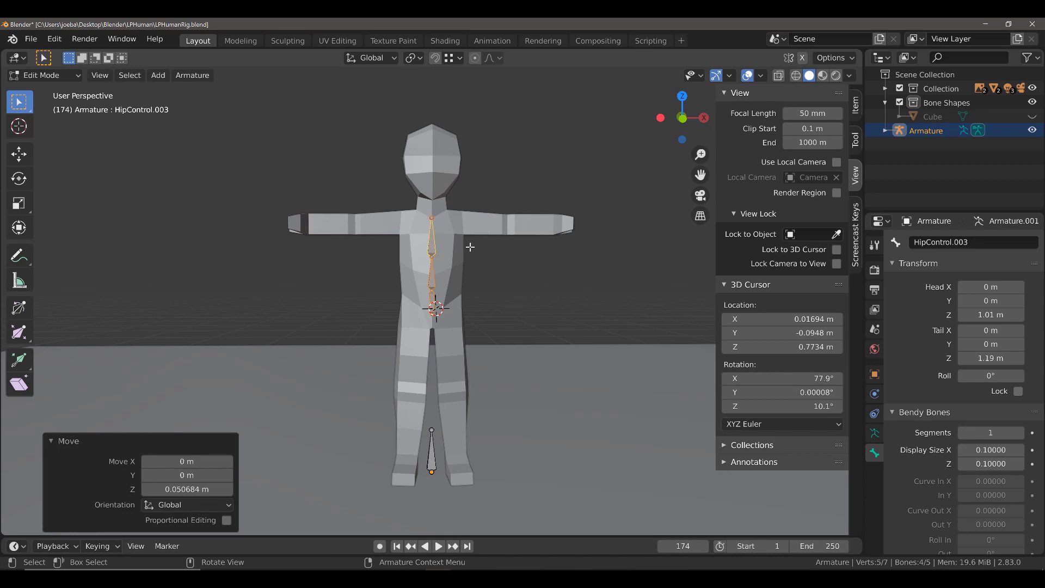
Step: In right orthographic view, move the hip and spine chain about 0.04 m along the Y axis toward the back
key("KP_3")
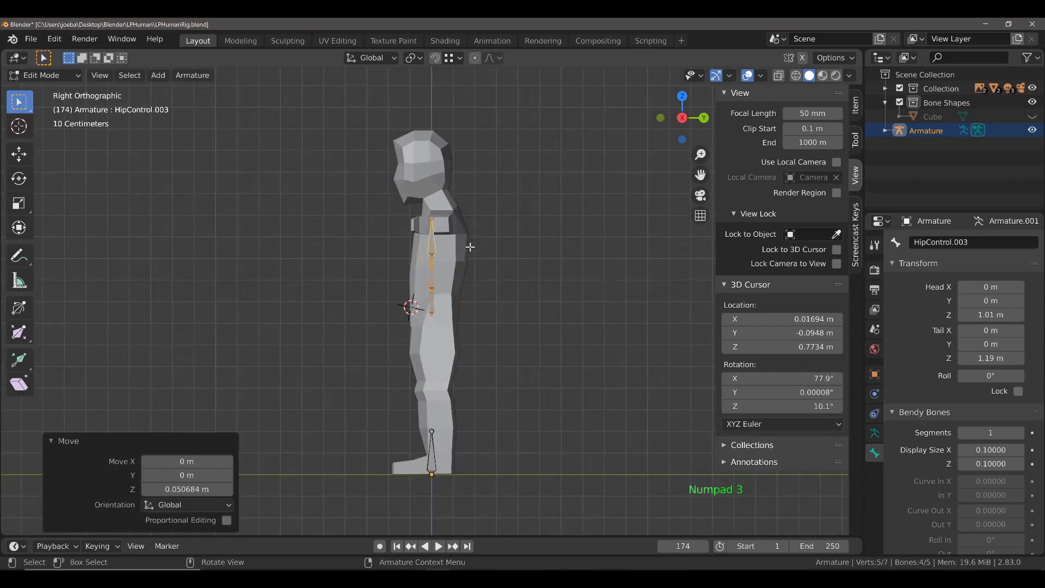
scroll(470, 247, "up", 2)
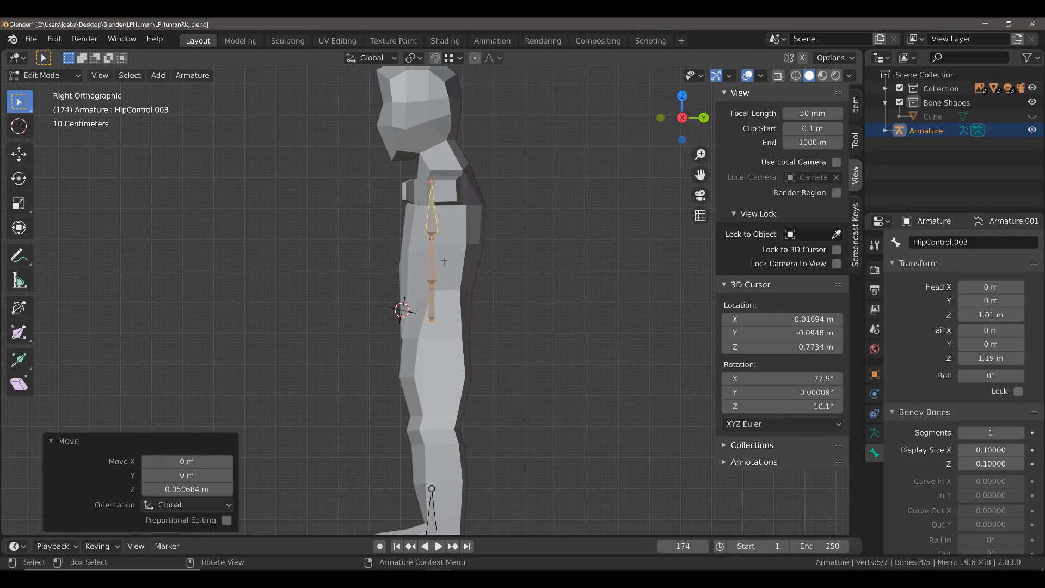
key("g")
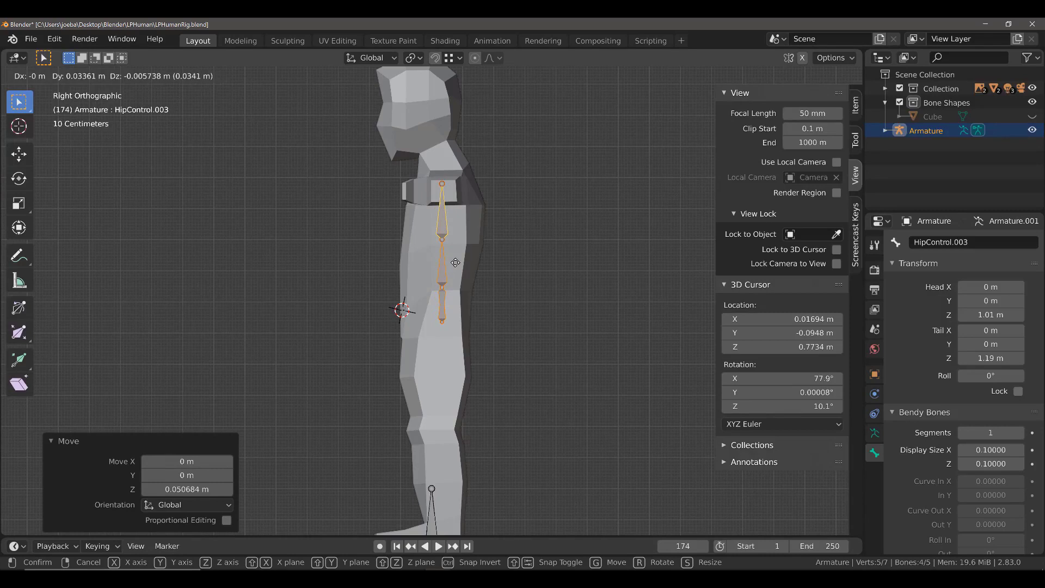
key("y")
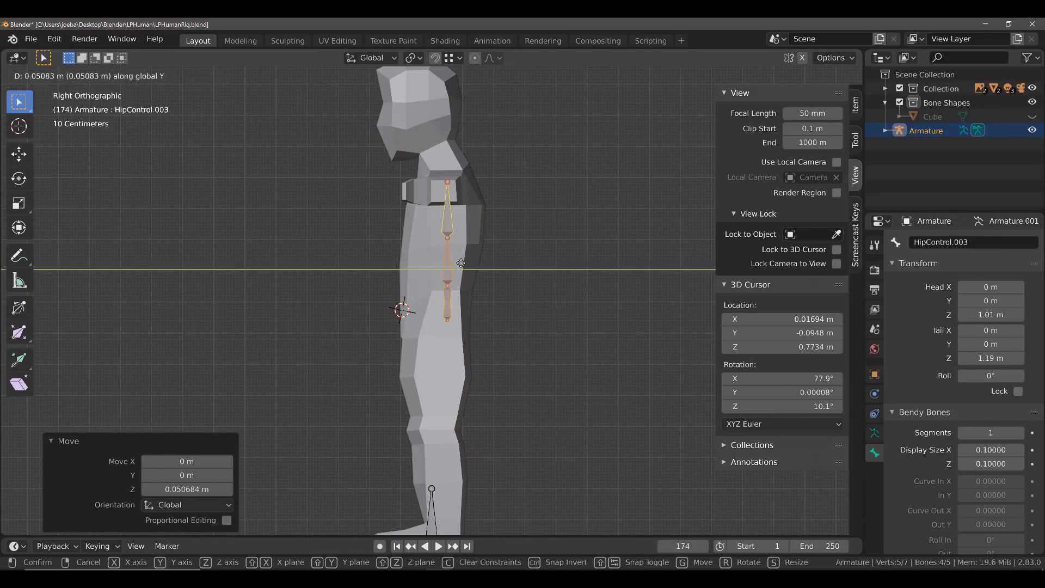
left_click(458, 264)
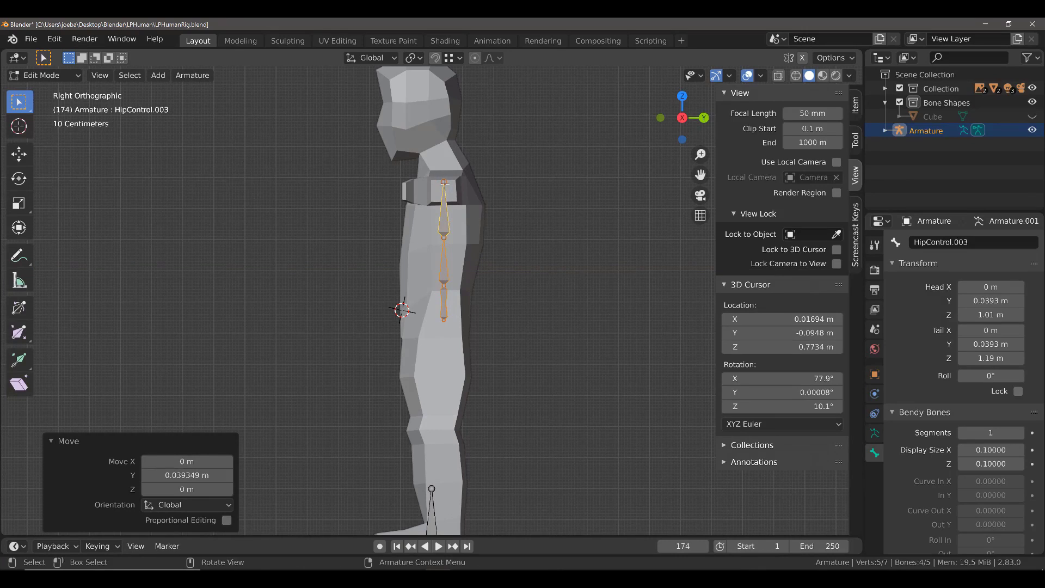
Step: Extrude a neck bone from the chest bone's tip, about 0.11 m up and 0.04 m forward to the head's base
left_click(445, 182)
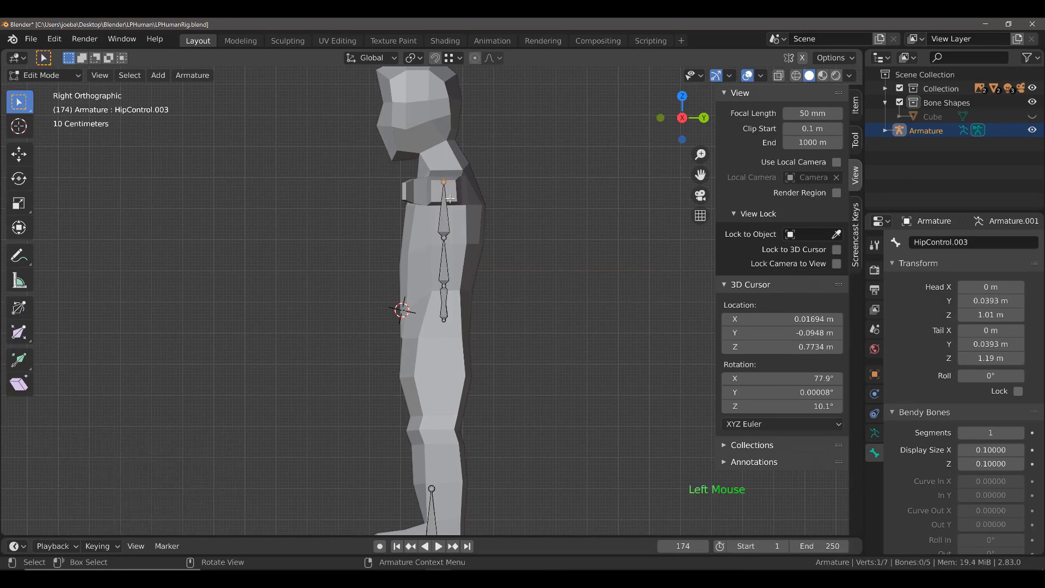
key("e")
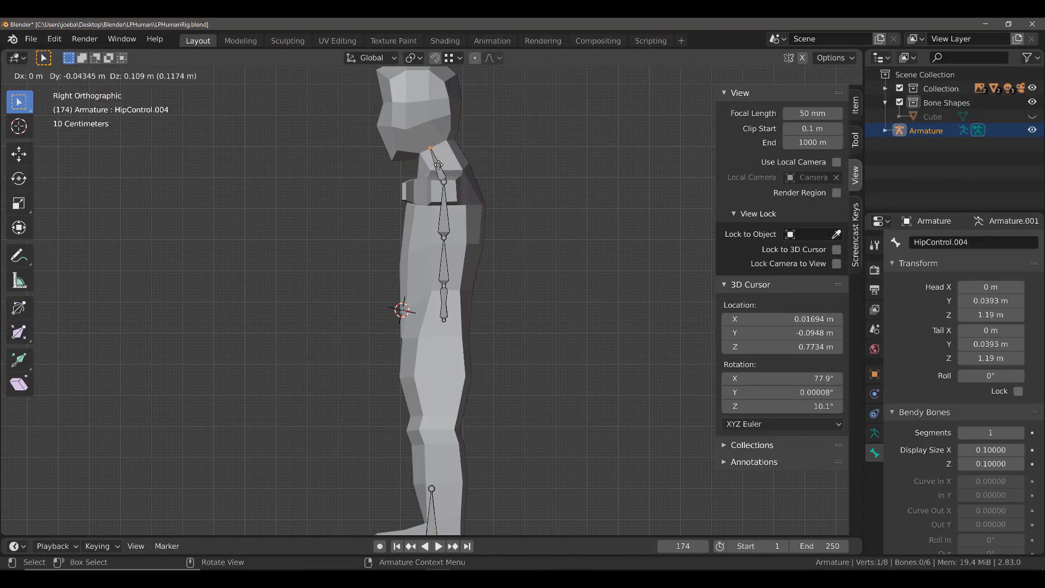
left_click(439, 164)
Step: Extrude a head bone from the neck bone's tip, about 0.25 m up and 0.06 m forward to the top of the head
scroll(425, 144, "down", 1)
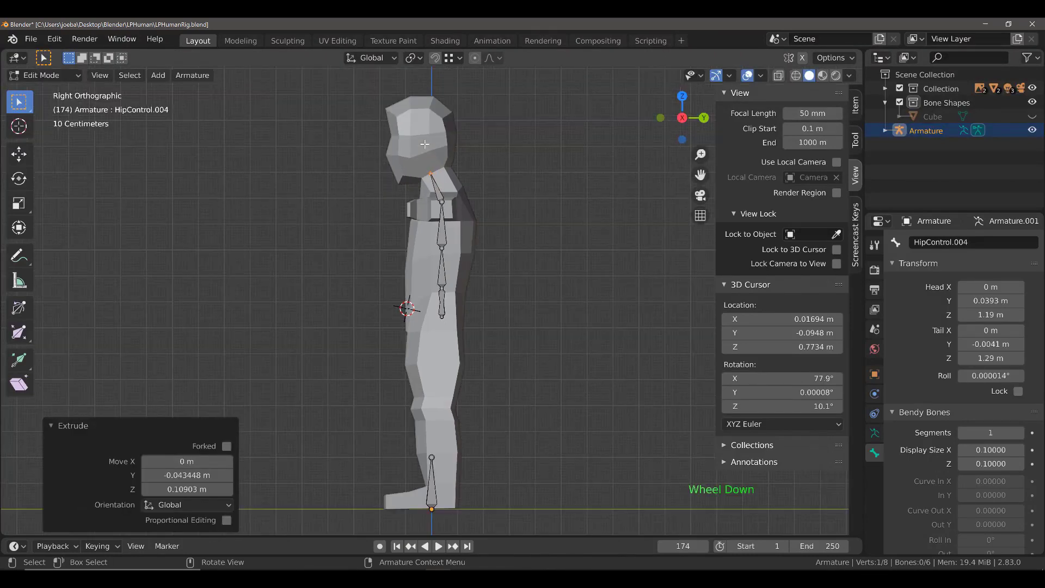
key("e")
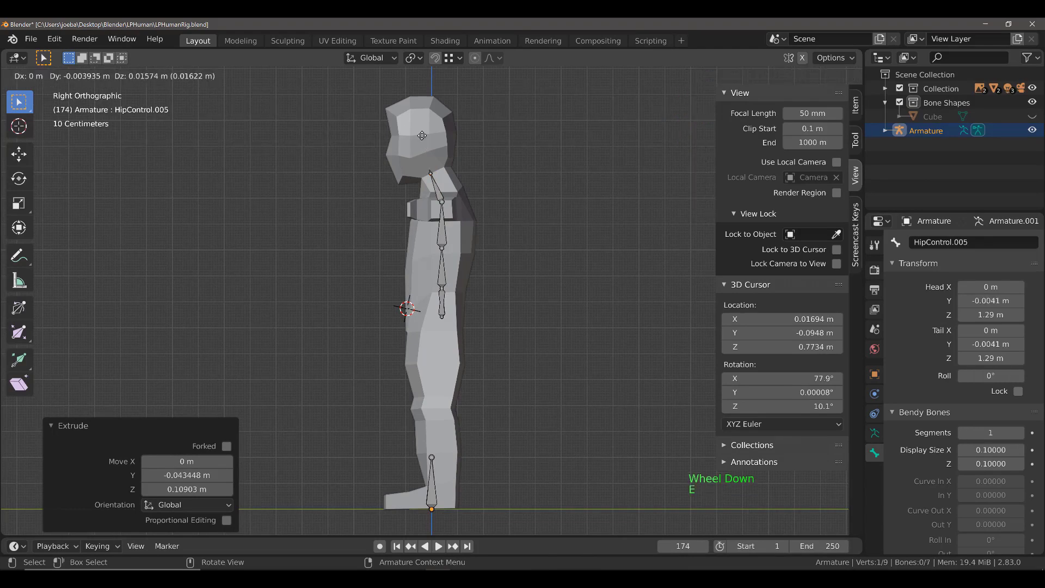
left_click(409, 82)
Step: Select the hip control bone and the spine bones above it one by one to check their names
middle_click_drag(348, 298, 491, 314)
scroll(443, 276, "up", 4)
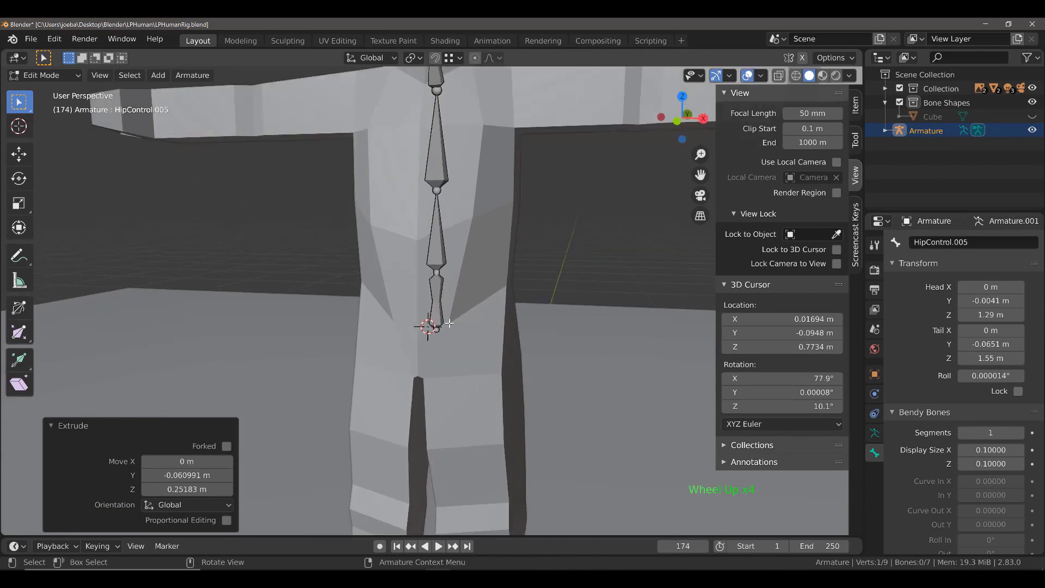
left_click(442, 281)
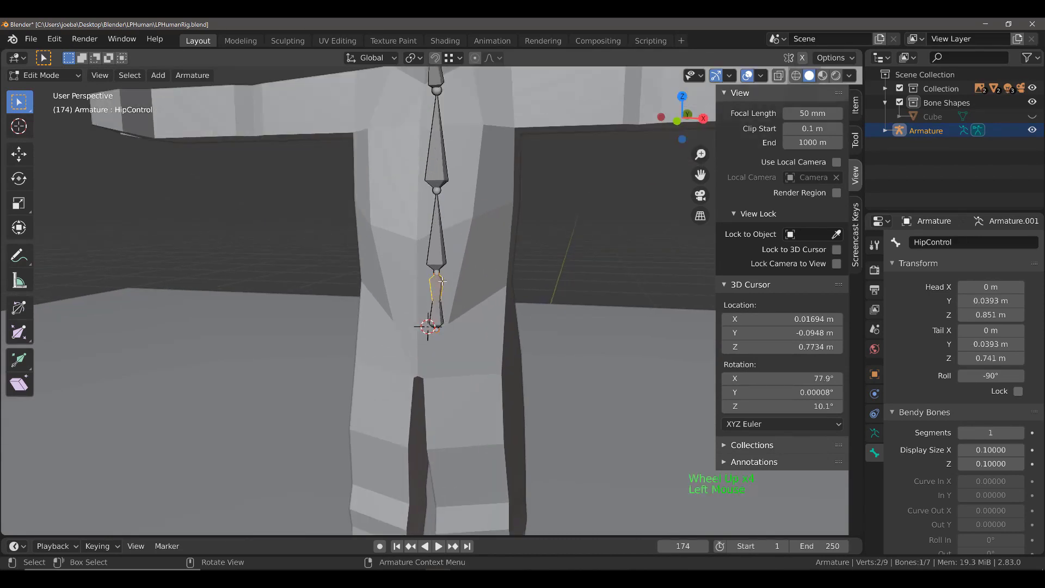
key("e")
left_click(441, 320)
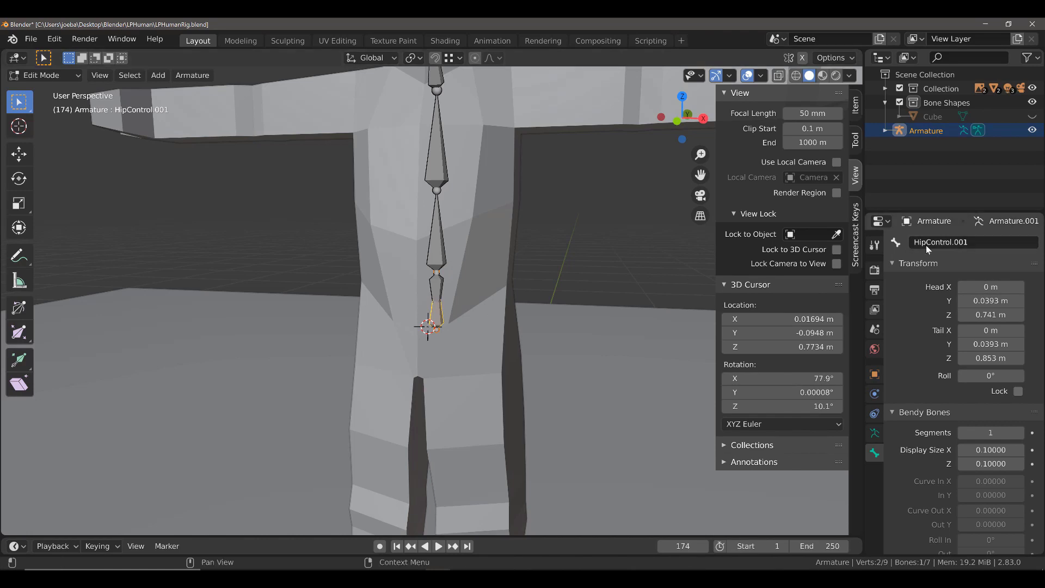
key("e")
left_click(444, 195)
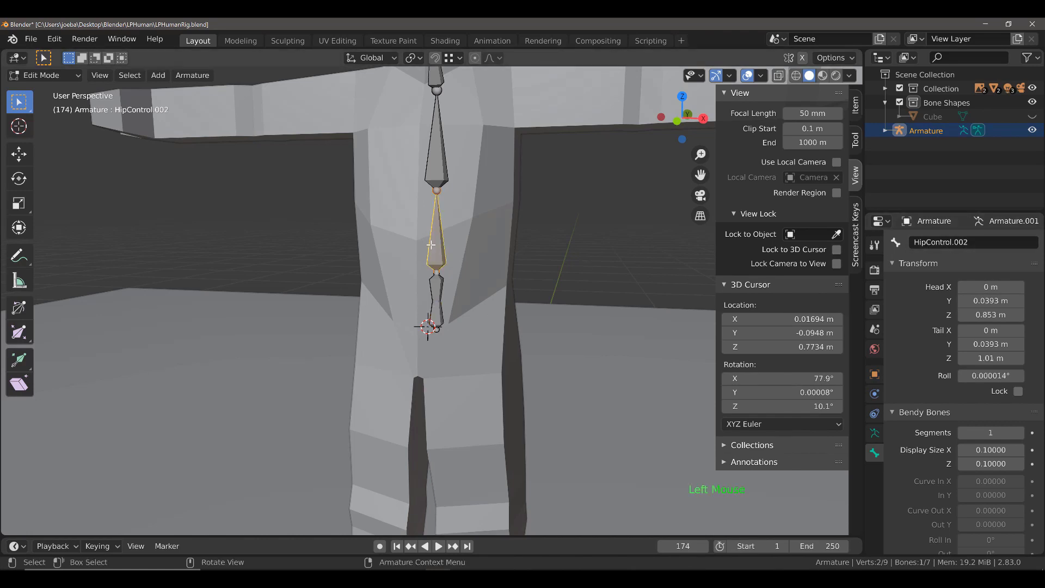
left_click(441, 180)
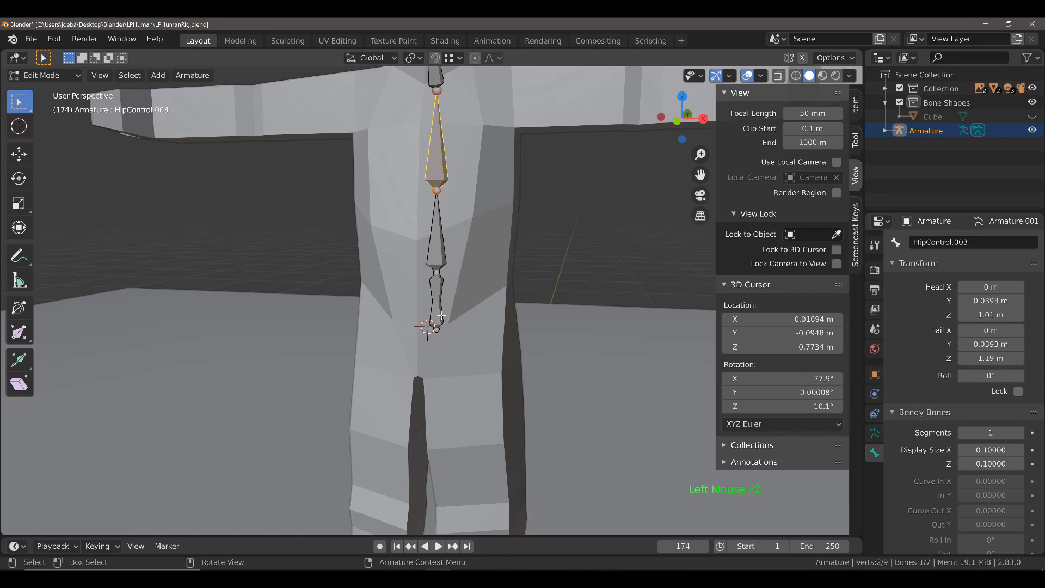
Step: Rename the lowest spine bone, the upward-pointing one overlapping HipControl, as LowerBack
left_click(441, 317)
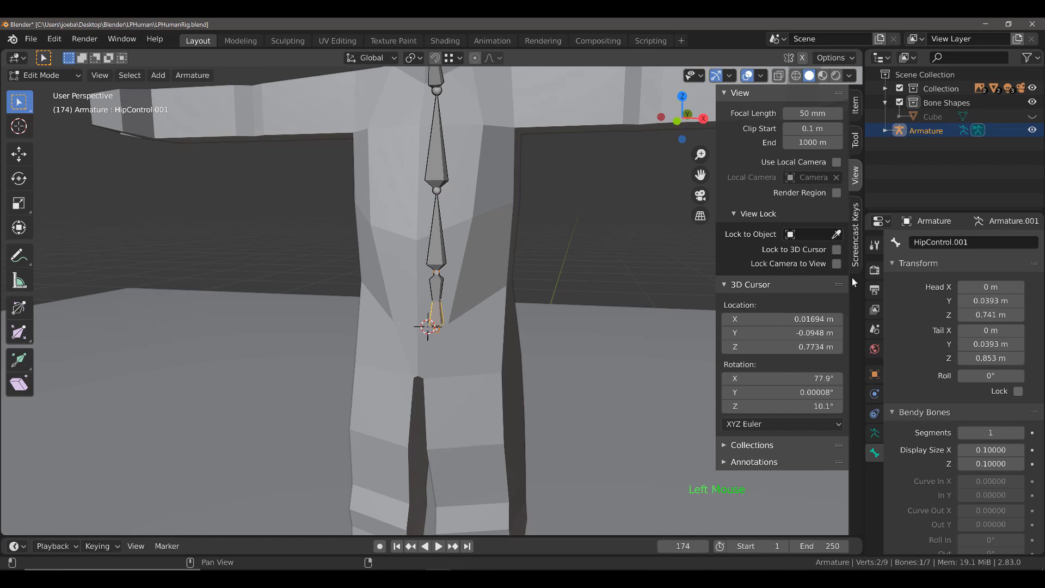
left_click(968, 243)
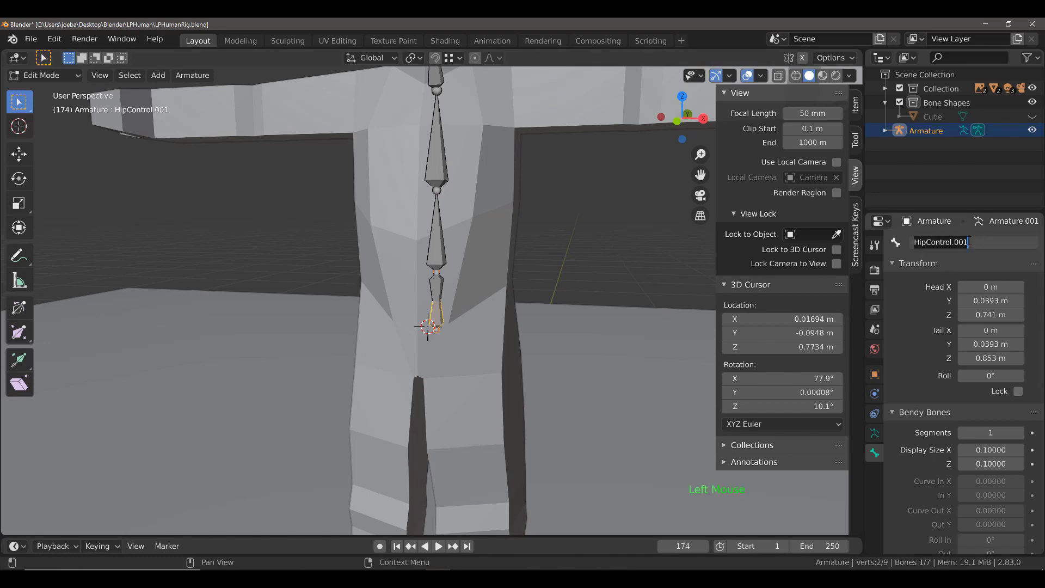
type("Lowe")
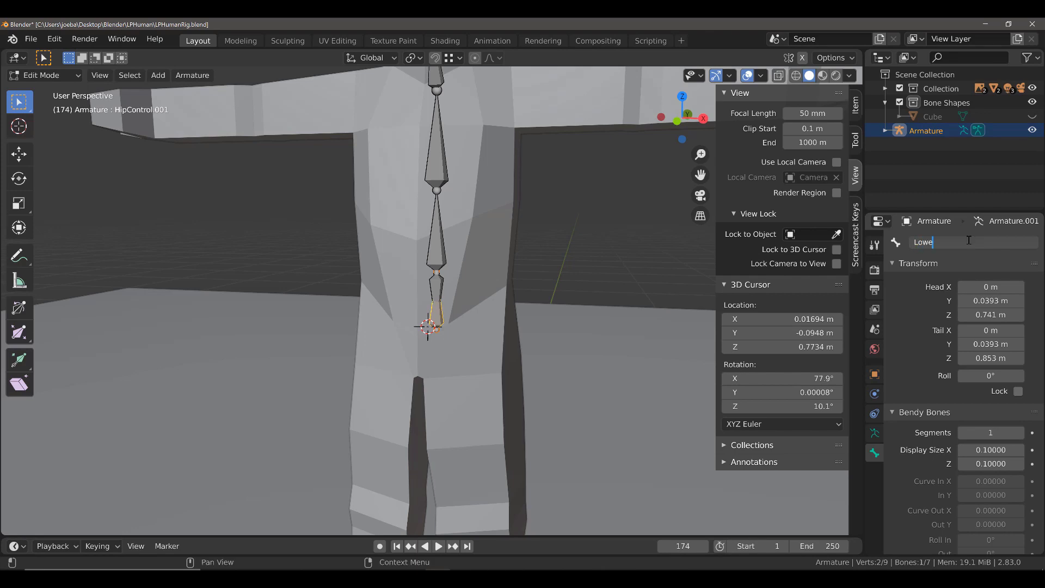
type("rBack")
key("Return")
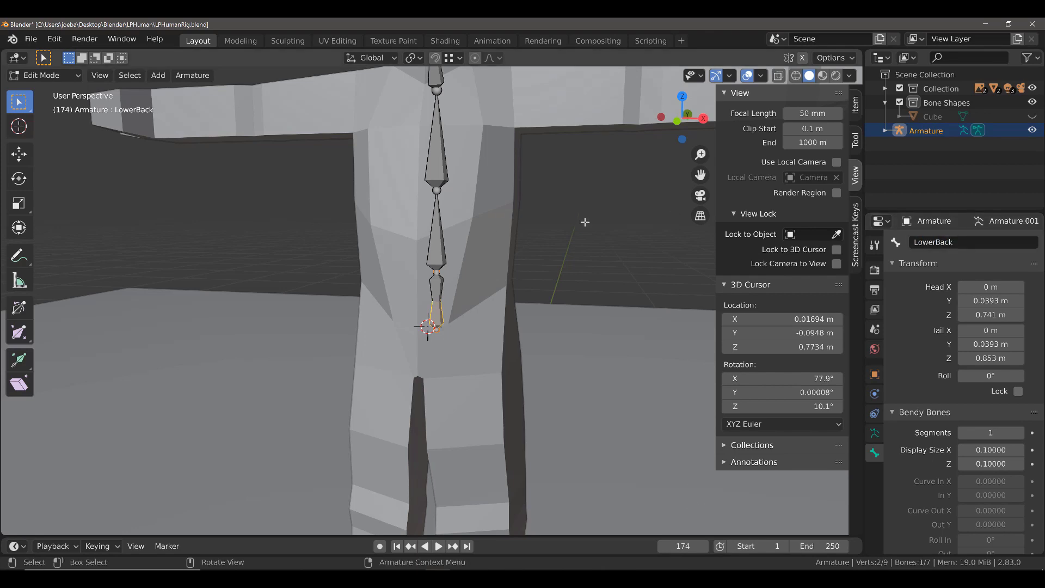
Step: Rename the abdomen bone directly above LowerBack as UpperBack
left_click(438, 245)
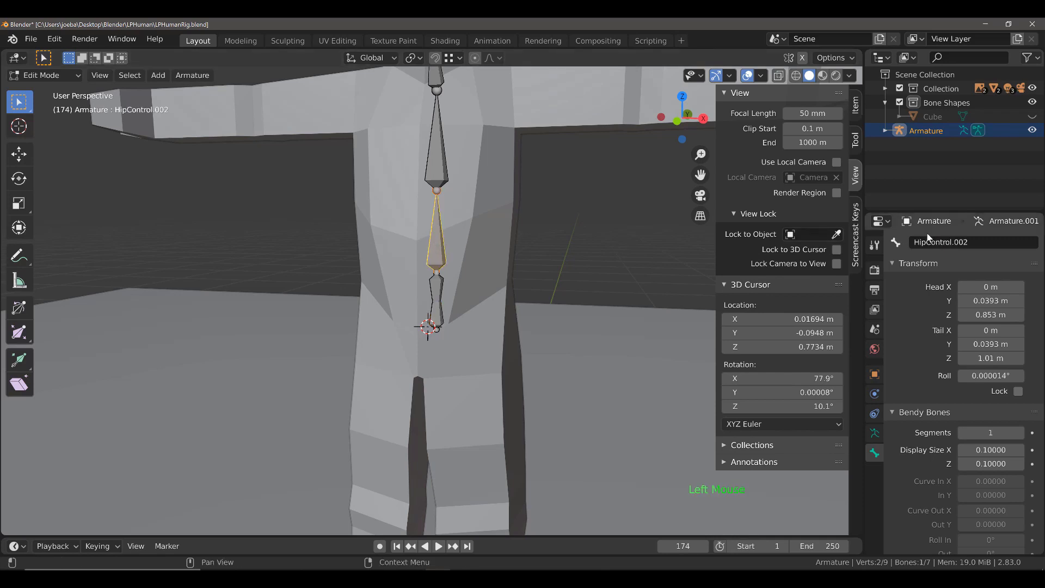
double_click(952, 242)
type("Upper")
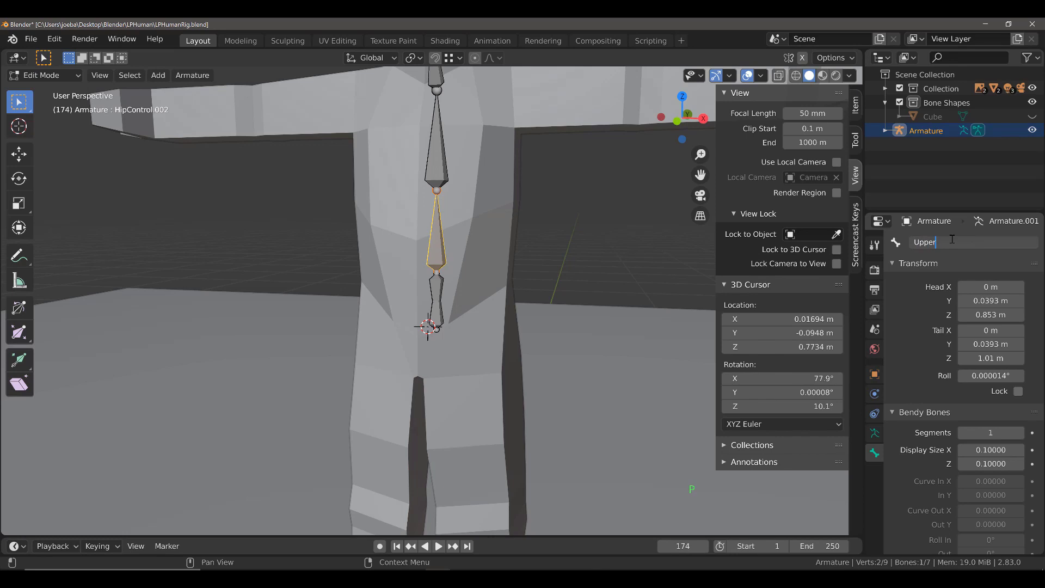
type("Back")
key("Return")
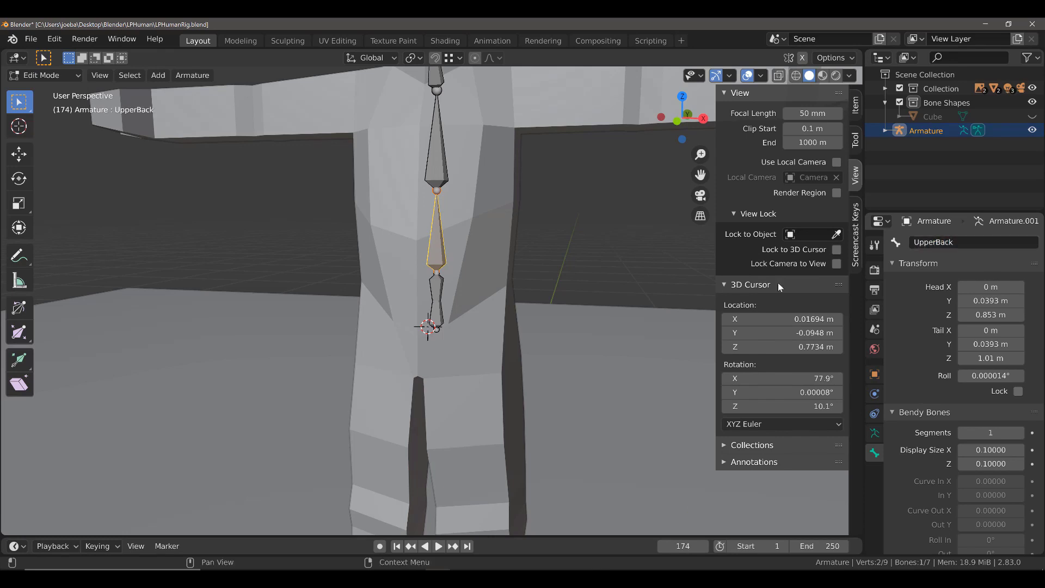
Step: Rename the bone directly above UpperBack, inside the upper torso, as Chest
middle_click_drag(520, 240, 448, 219)
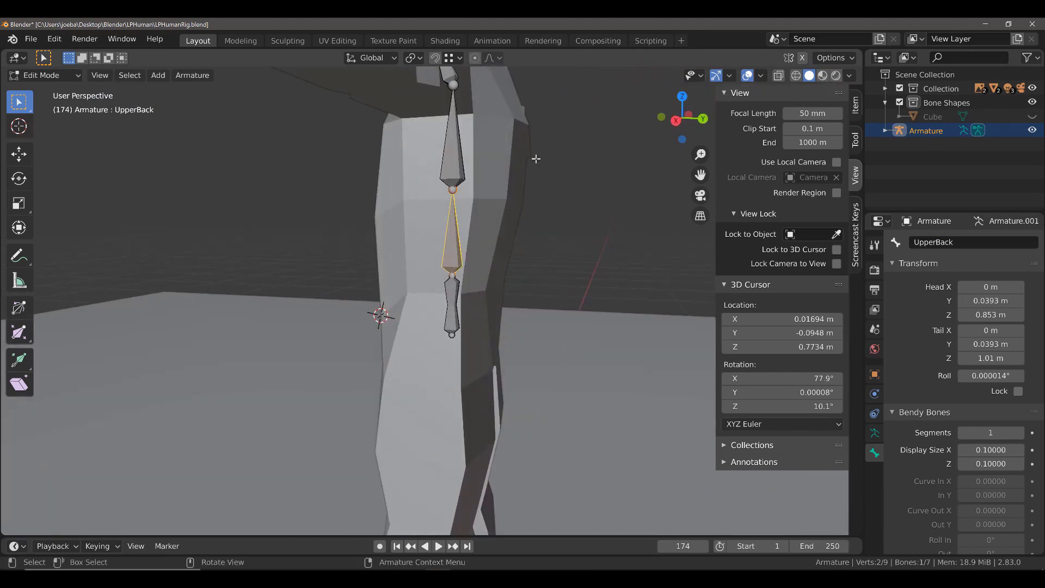
scroll(517, 188, "down", 2)
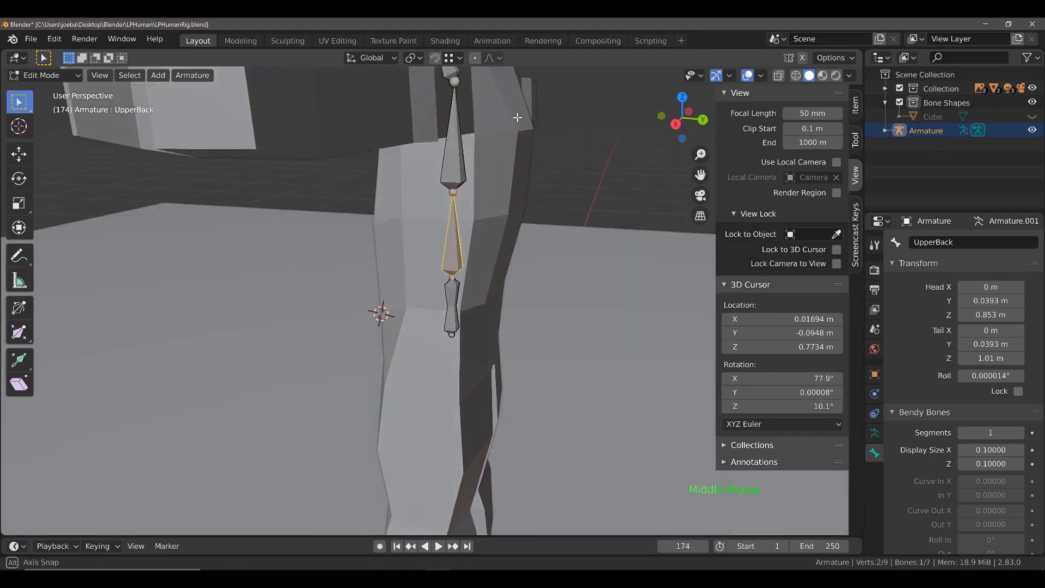
middle_click_drag(494, 227, 635, 264)
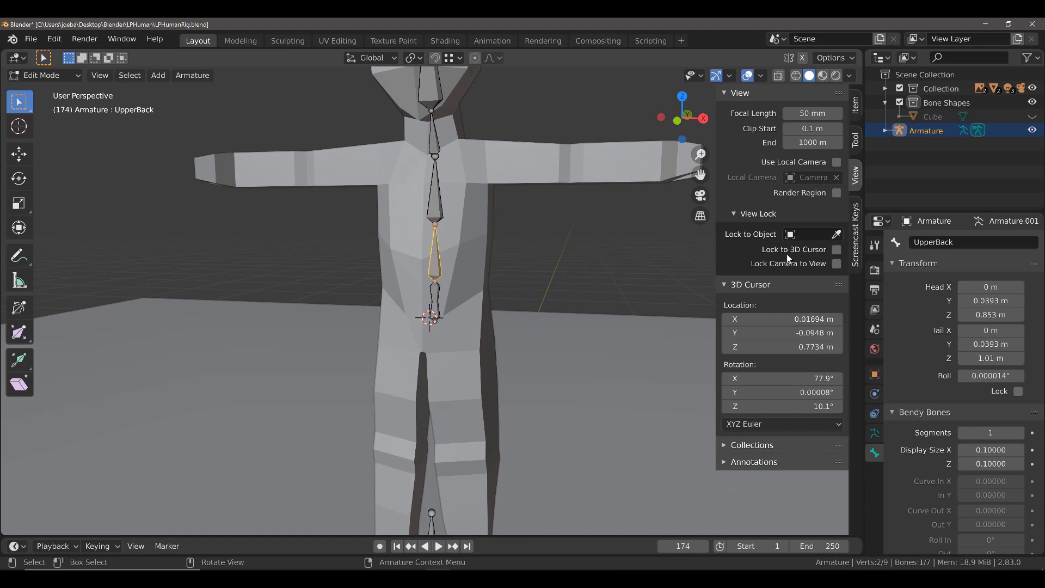
middle_click_drag(440, 241, 408, 233)
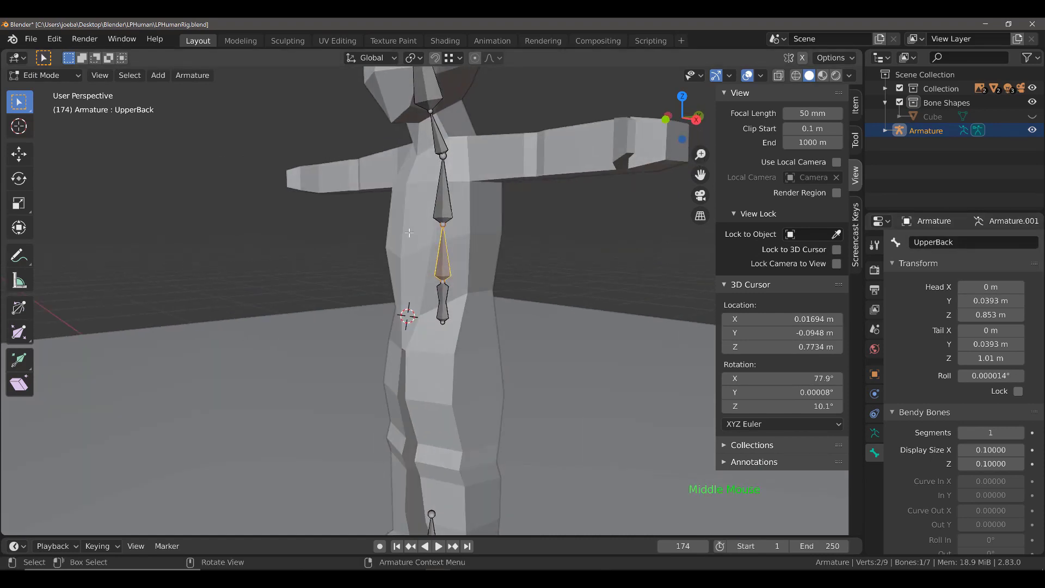
left_click(440, 207)
double_click(950, 246)
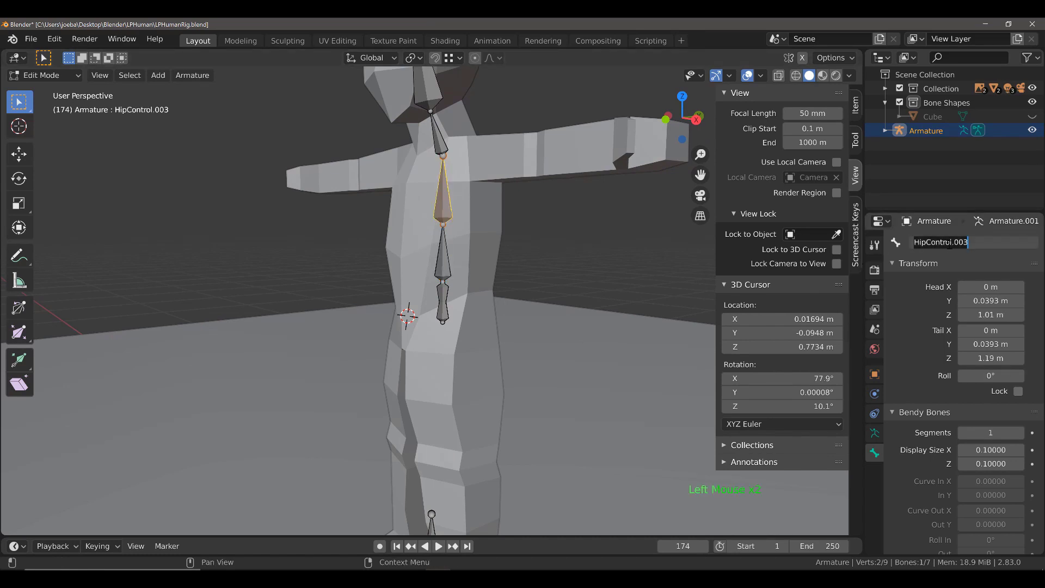
type("Chest")
key("Return")
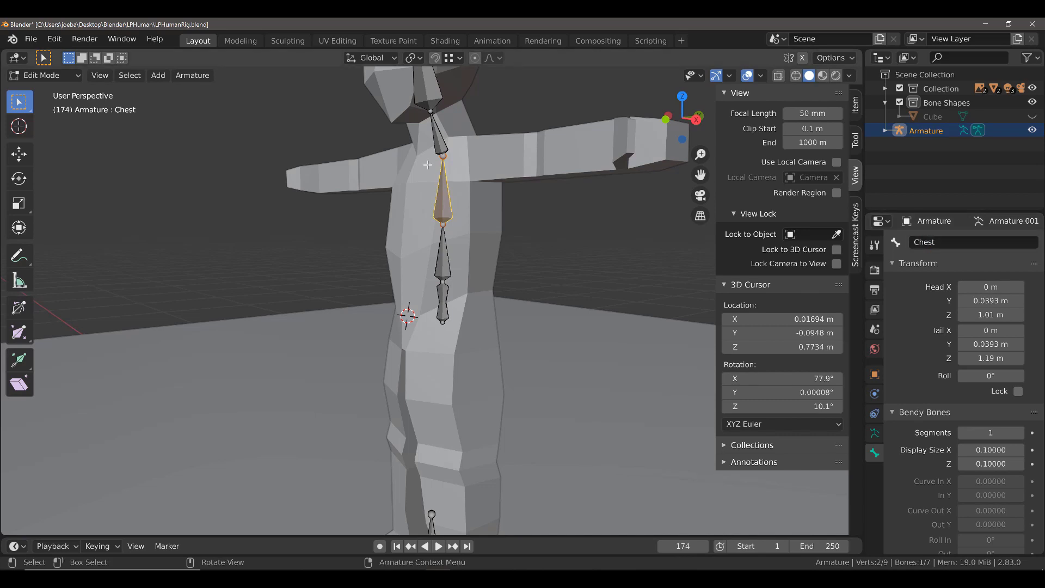
Step: Rename the short bone above Chest, leading up to the head, as Neck
left_click(439, 143)
double_click(961, 242)
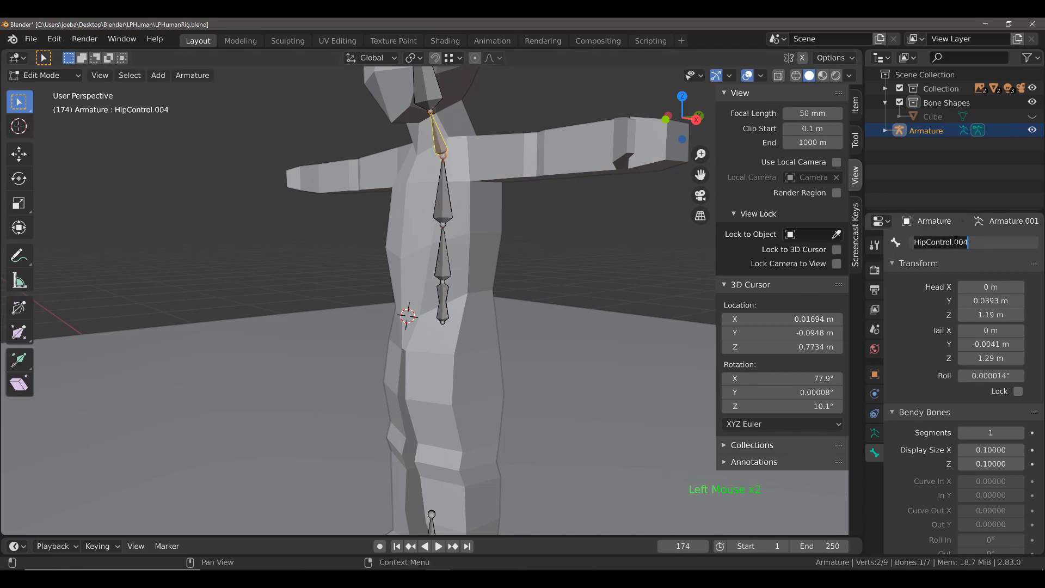
type("Nec")
type("k")
key("Return")
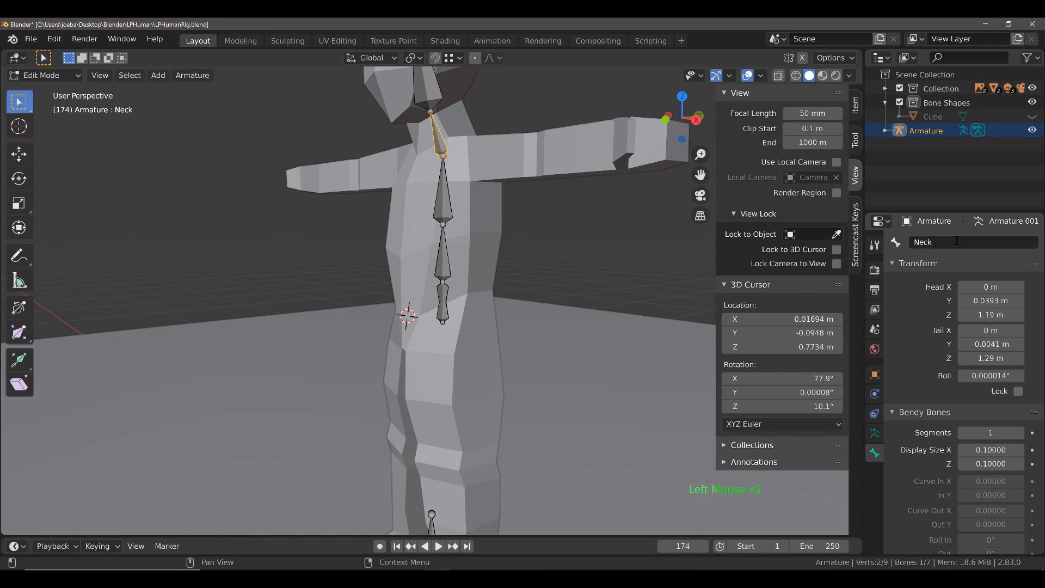
Step: Rename the topmost bone, inside the figure's head, as Head
scroll(438, 200, "down", 3)
left_click(434, 183)
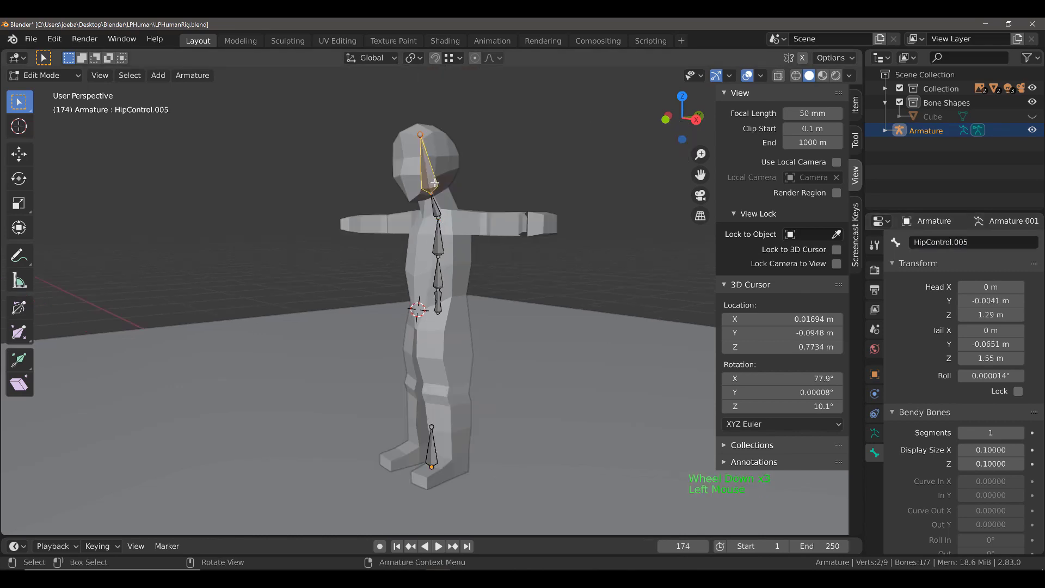
double_click(932, 242)
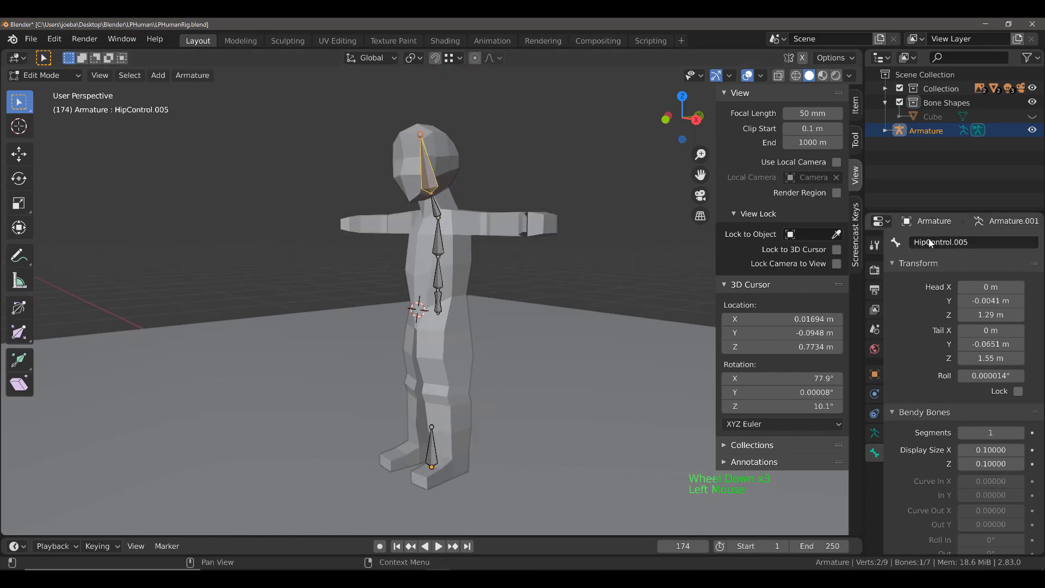
type("Head")
key("Return")
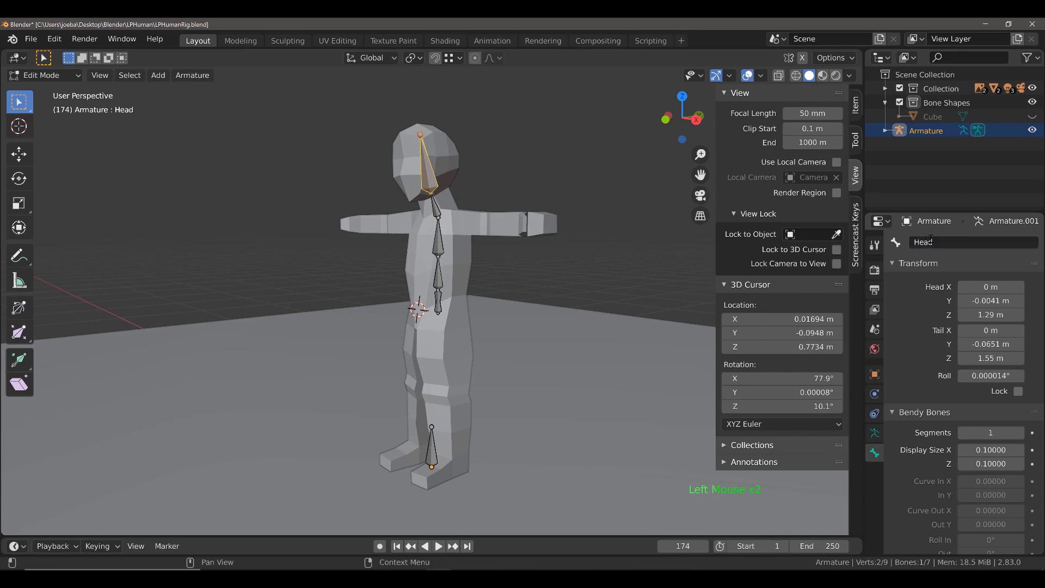
Step: Select the HipControl bone at the base of the spine and return the armature to Object Mode
middle_click_drag(294, 328, 397, 324)
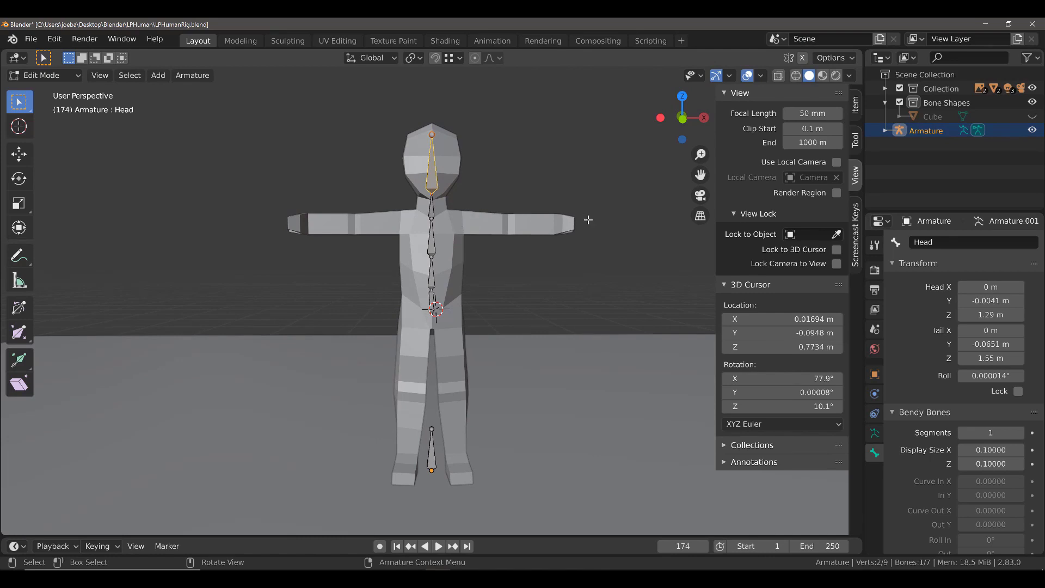
scroll(424, 335, "up", 3)
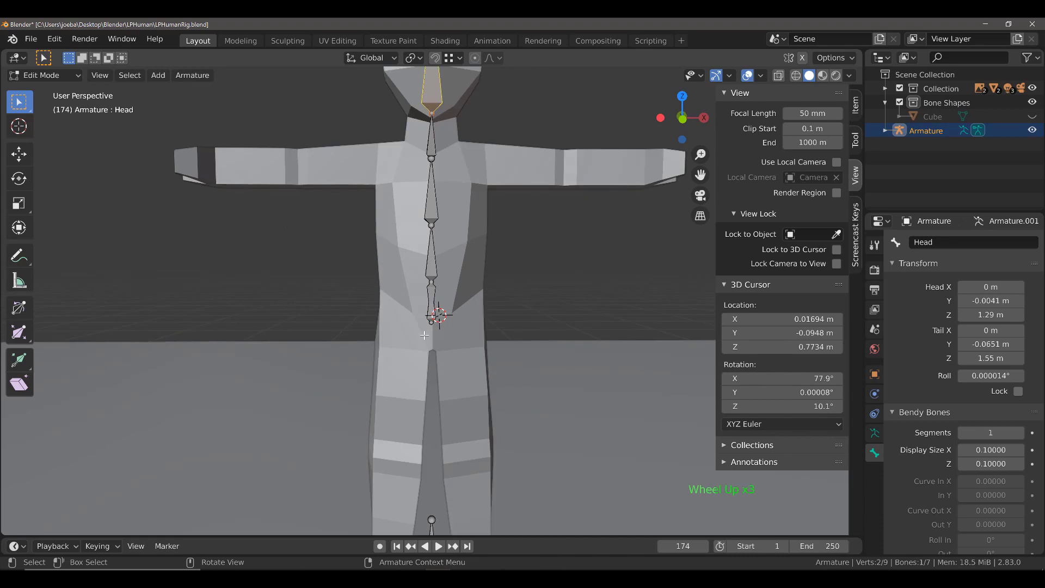
scroll(425, 335, "up", 3)
left_click(437, 291)
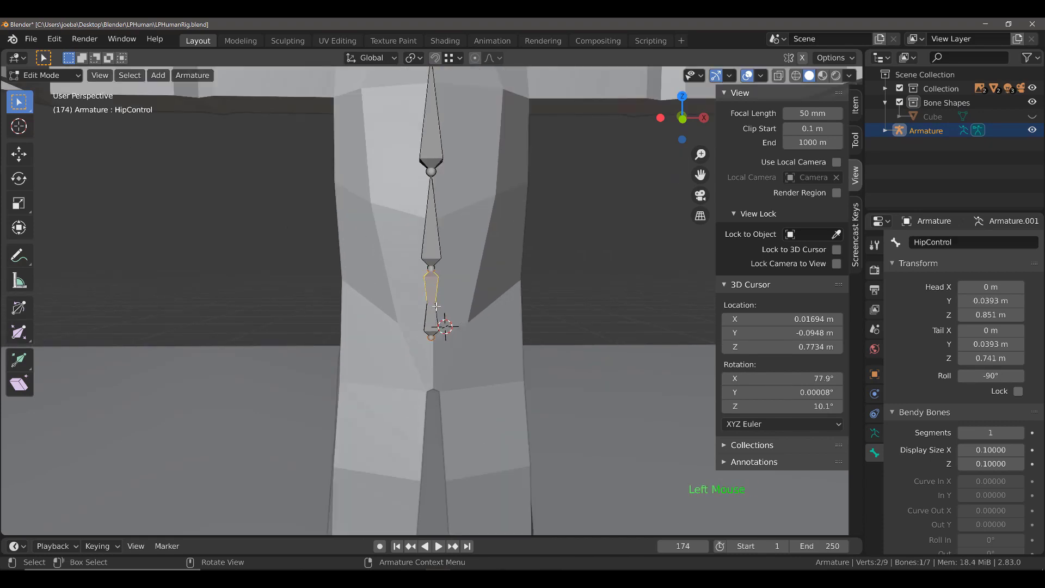
scroll(236, 300, "down", 6)
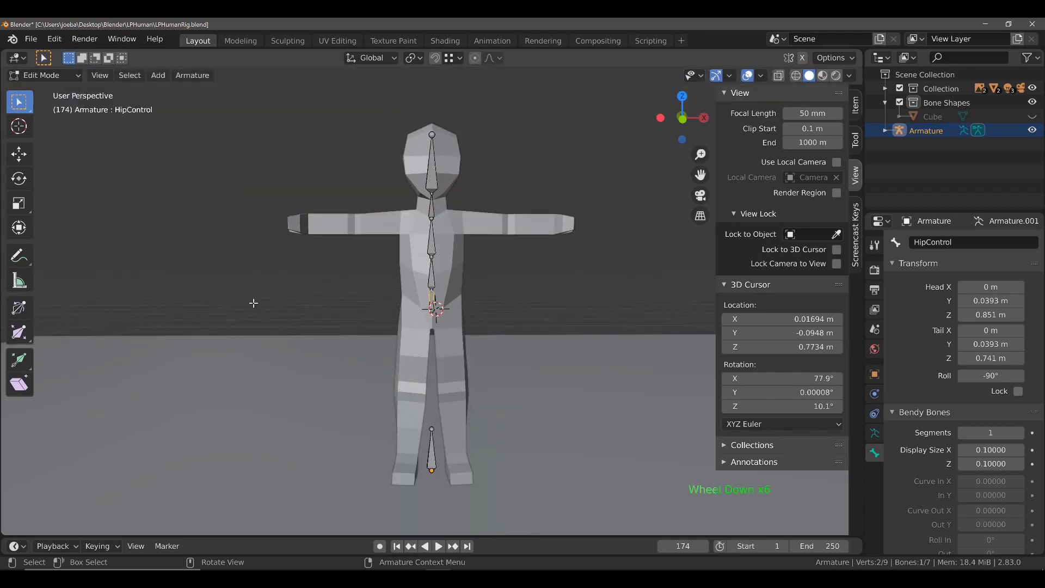
left_click(66, 78)
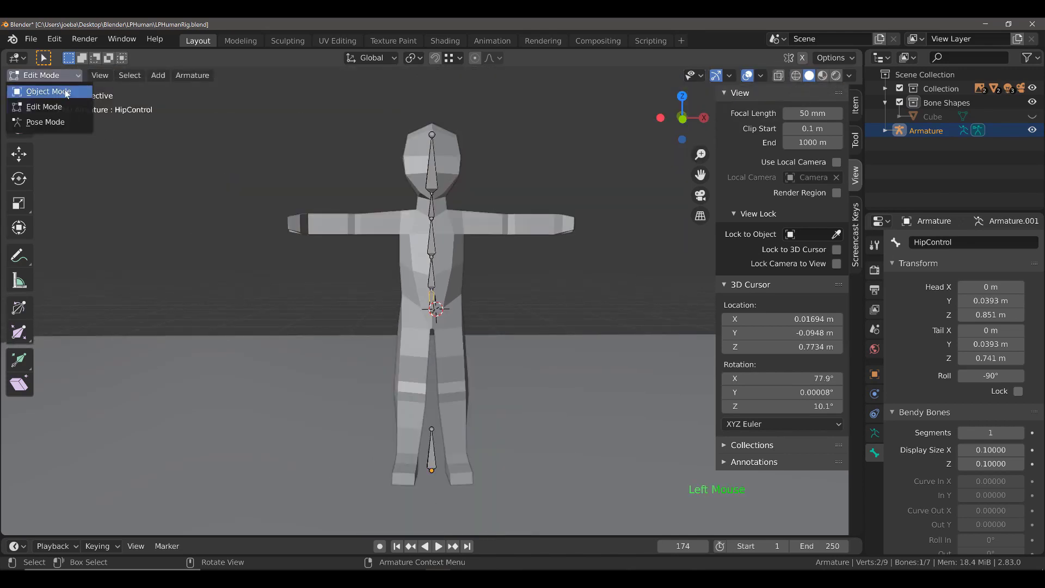
left_click(68, 91)
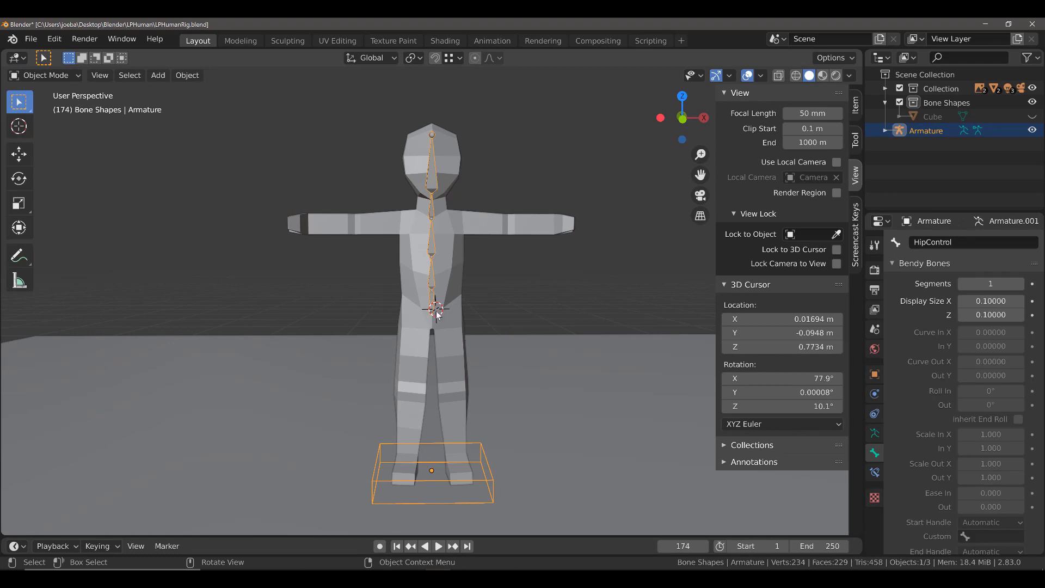
Step: Reset the 3D cursor's location to 0 m and its rotation to 0° on all axes
mouse_move(788, 319)
left_mouse_down()
mouse_move(788, 346)
mouse_move(788, 321)
left_mouse_up()
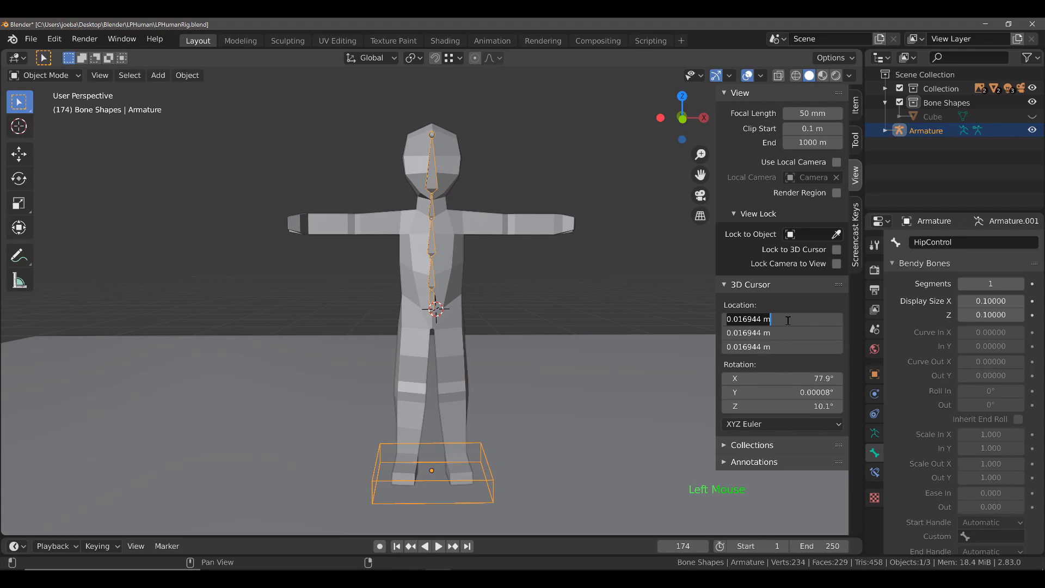
type("0")
key("Return")
mouse_move(774, 378)
left_mouse_down()
mouse_move(775, 406)
mouse_move(776, 382)
left_mouse_up()
type("0")
key("Return")
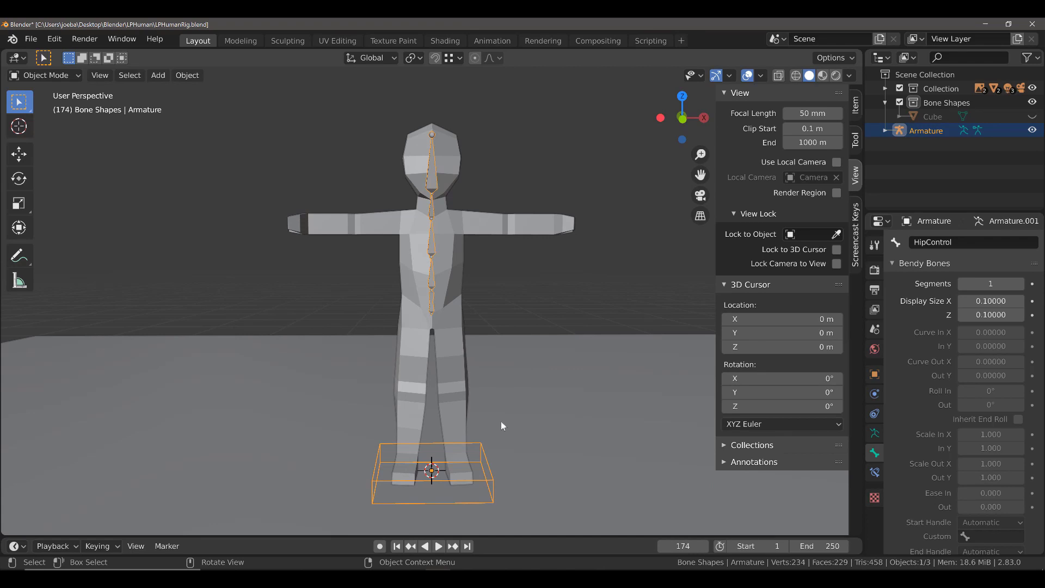
Step: Add a mesh circle at the 3D cursor with 8 vertices and a radius of about 0.34 m
key("shift+a")
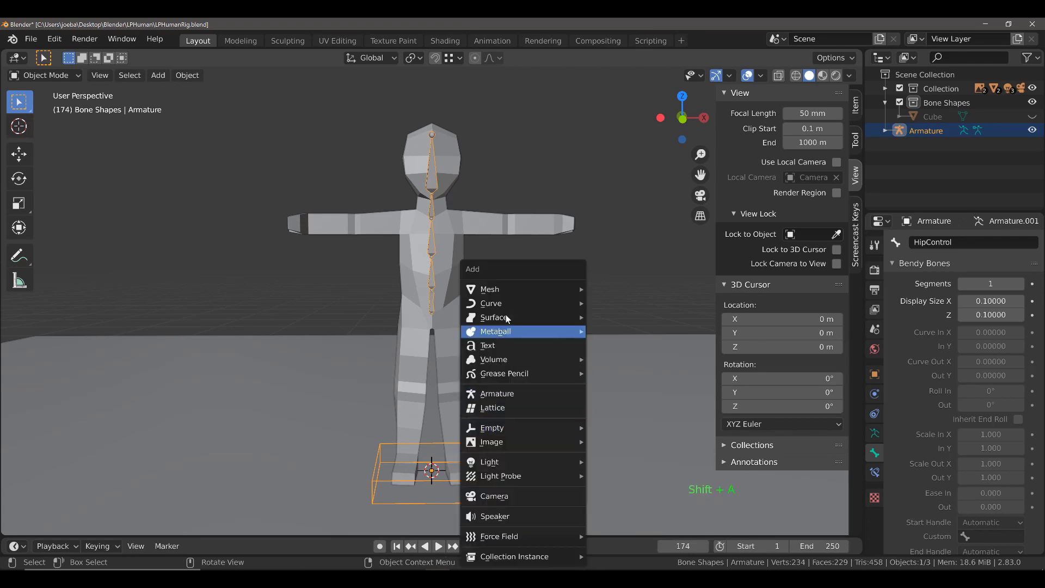
mouse_move(518, 291)
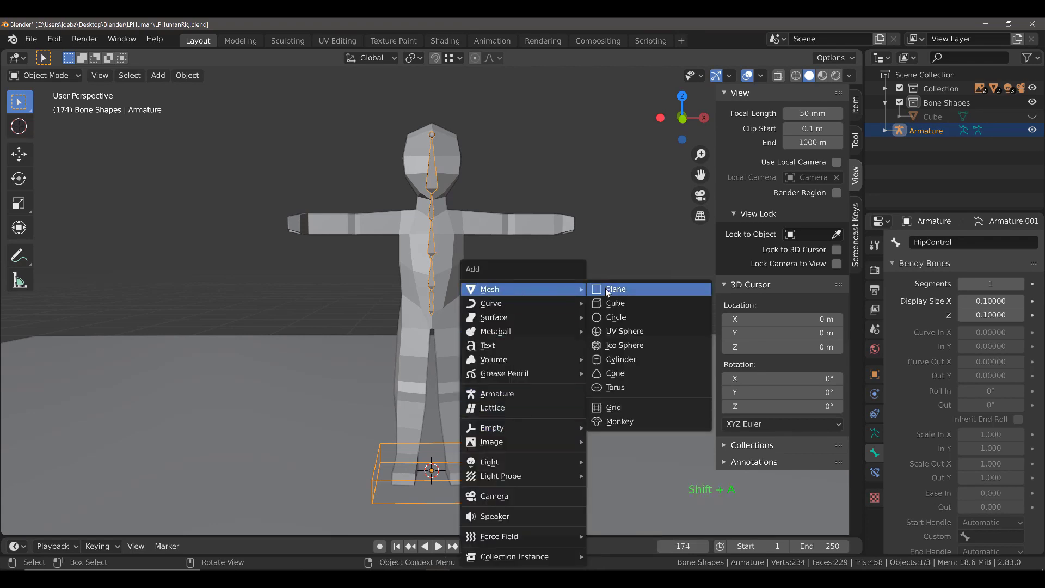
left_click(629, 317)
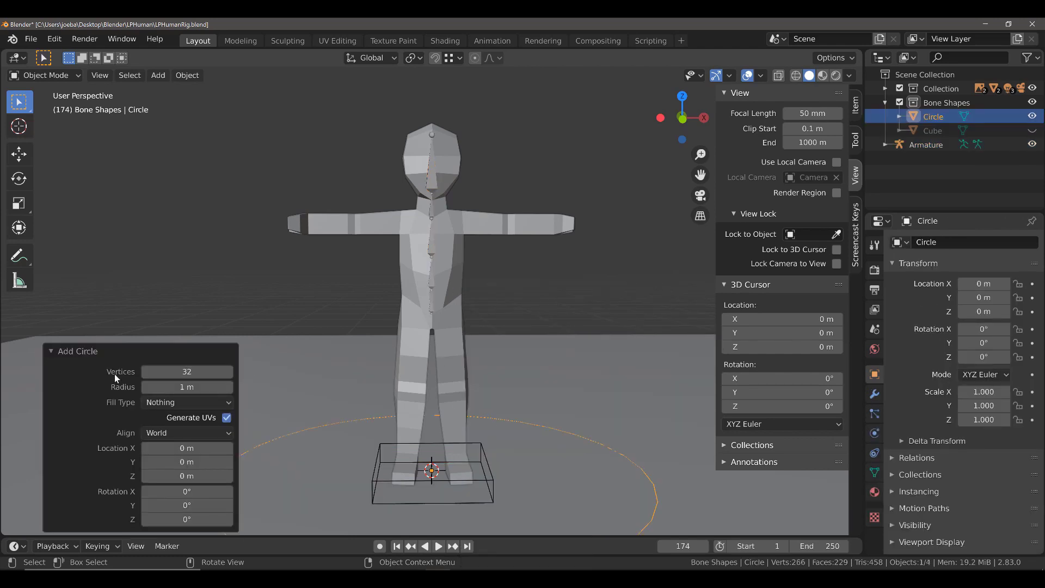
left_click(185, 372)
type("8")
key("Return")
left_click(186, 387)
left_click_drag(186, 387, 164, 384)
mouse_move(449, 480)
middle_mouse_down()
mouse_move(319, 523)
mouse_move(260, 517)
mouse_move(447, 479)
middle_mouse_up()
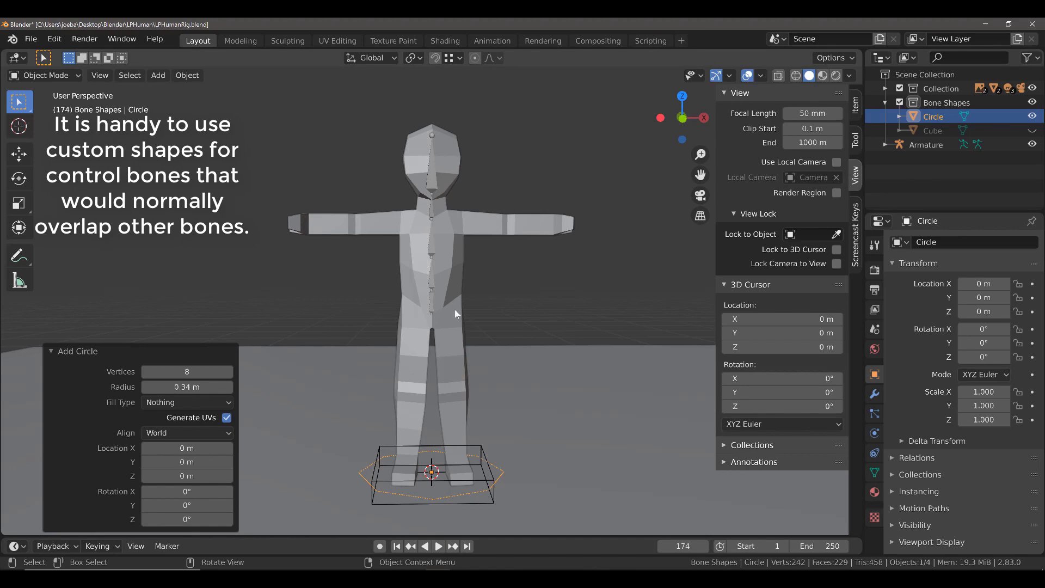
Step: In the armature's Pose Mode, set Circle as HipControl's custom shape, with Scale to Bone Length off and Wireframe on
left_click(432, 298)
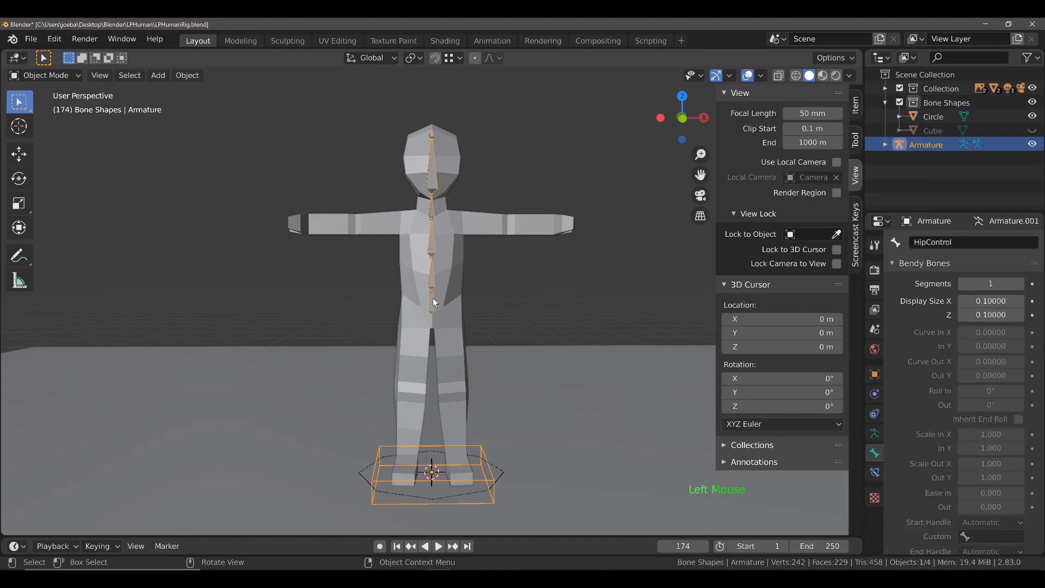
left_click(46, 78)
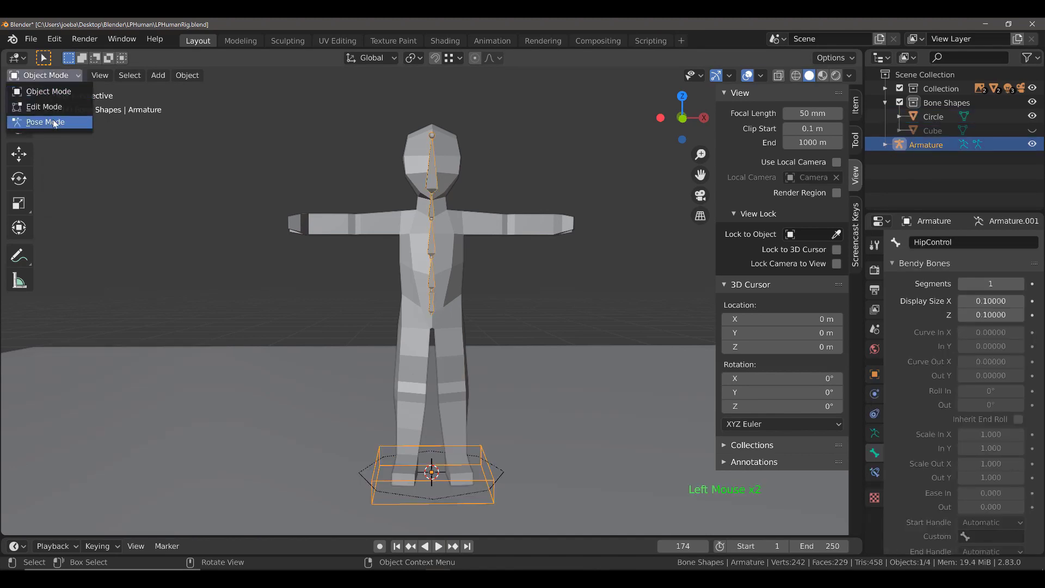
left_click(48, 120)
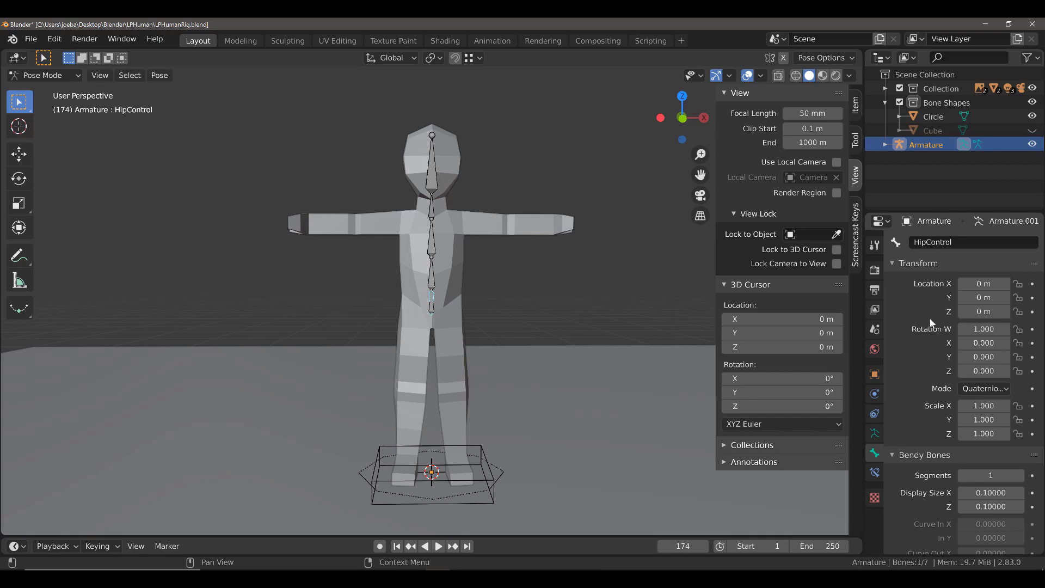
scroll(904, 448, "down", 5)
scroll(904, 448, "down", 20)
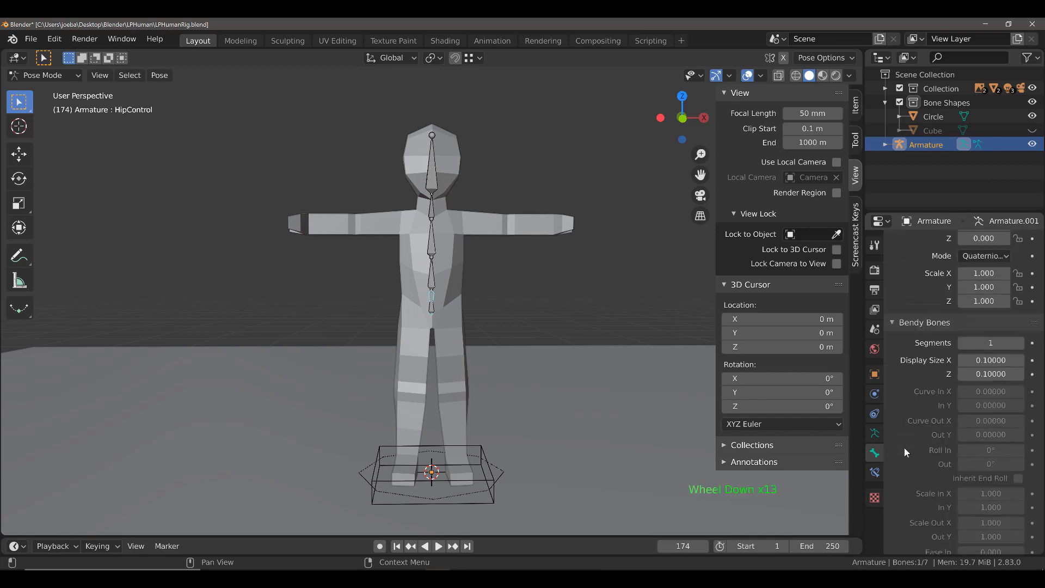
scroll(905, 452, "down", 7)
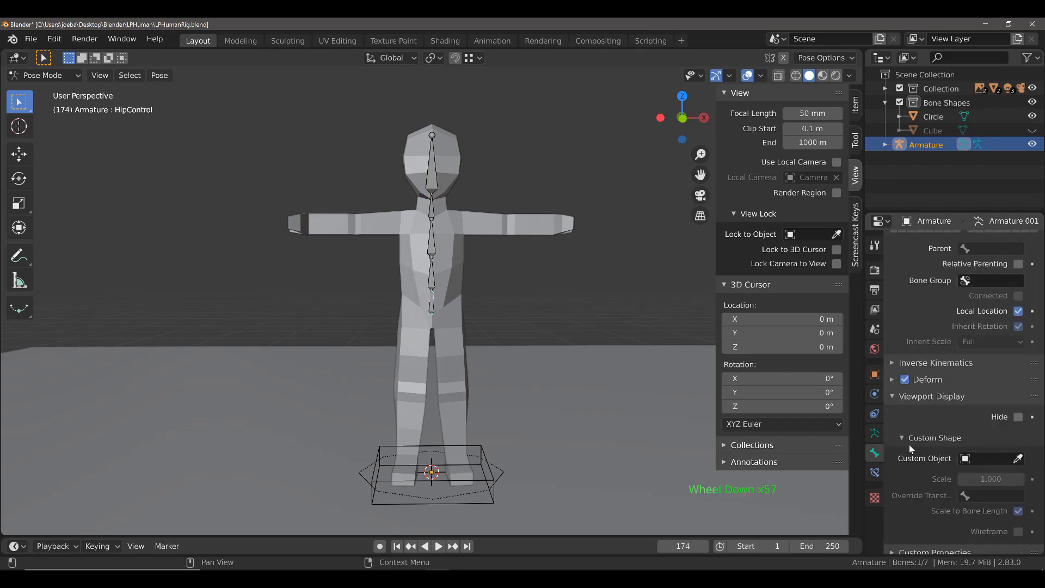
left_click(978, 461)
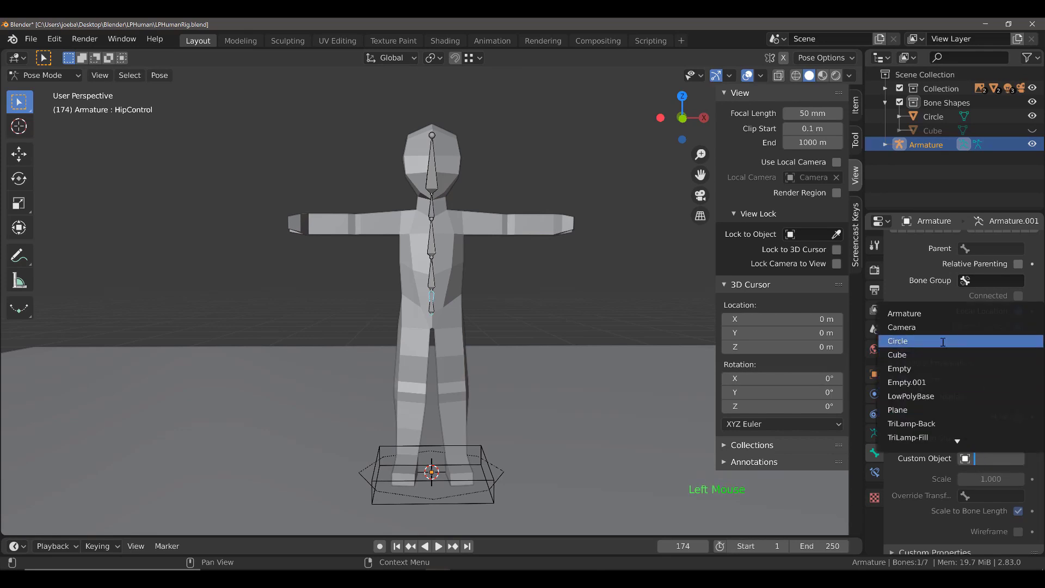
left_click(943, 342)
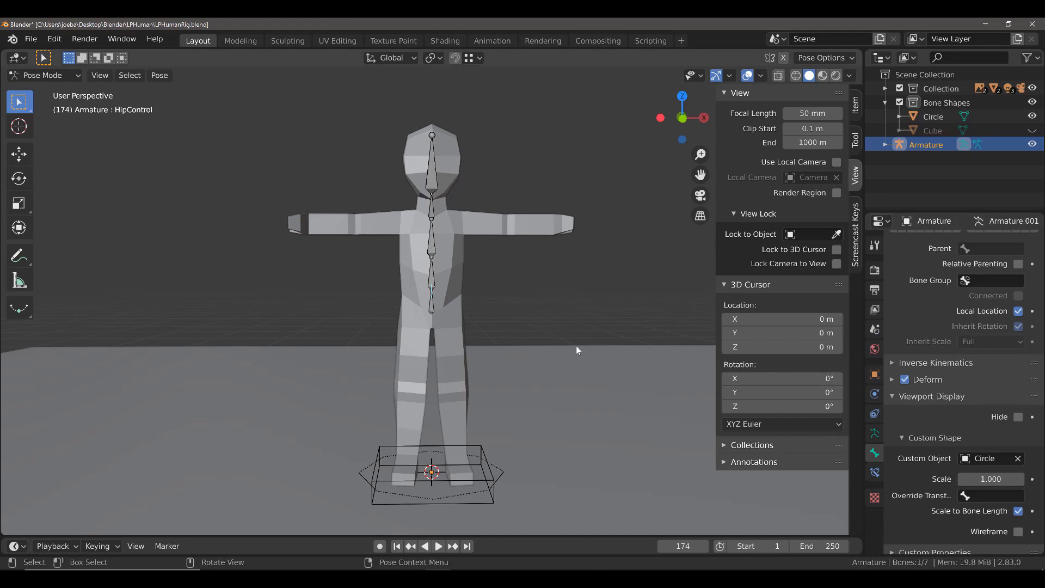
left_click(1020, 513)
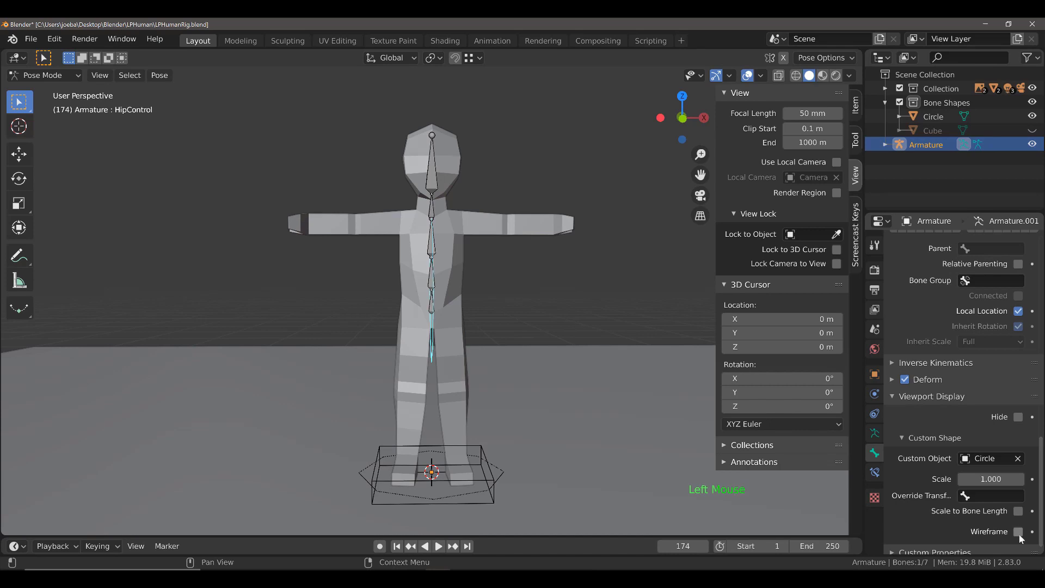
left_click(1019, 534)
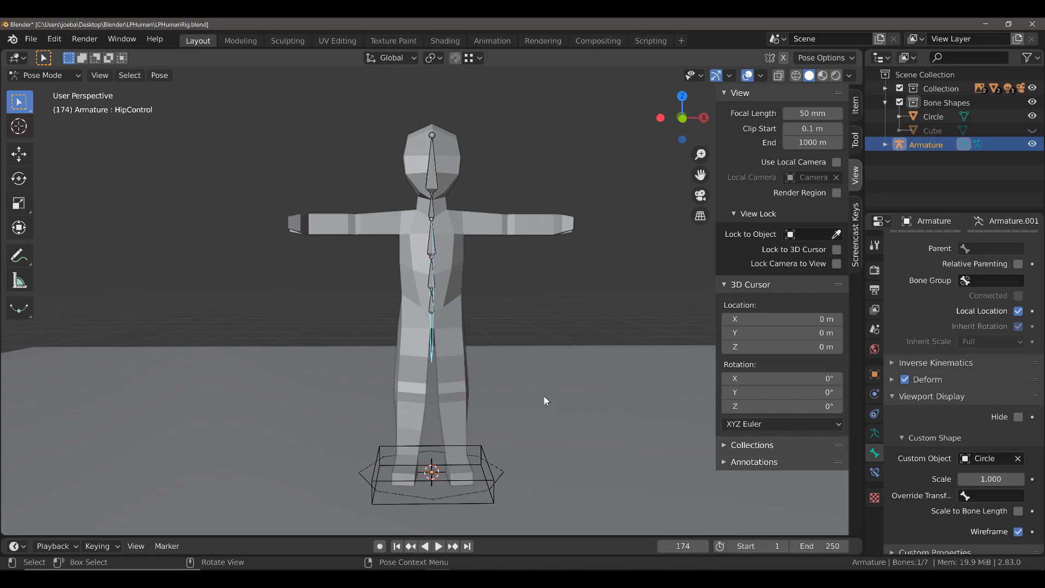
Step: In Edit Mode, rotate the whole Circle bone-shape mesh 90° around the global X axis
left_click(49, 75)
left_click(62, 92)
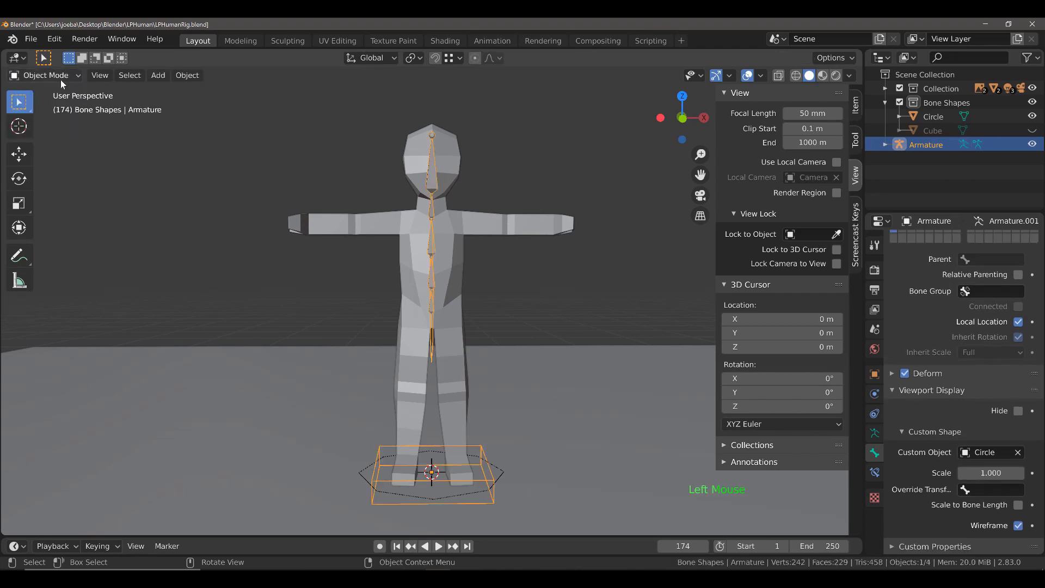
left_click(505, 466)
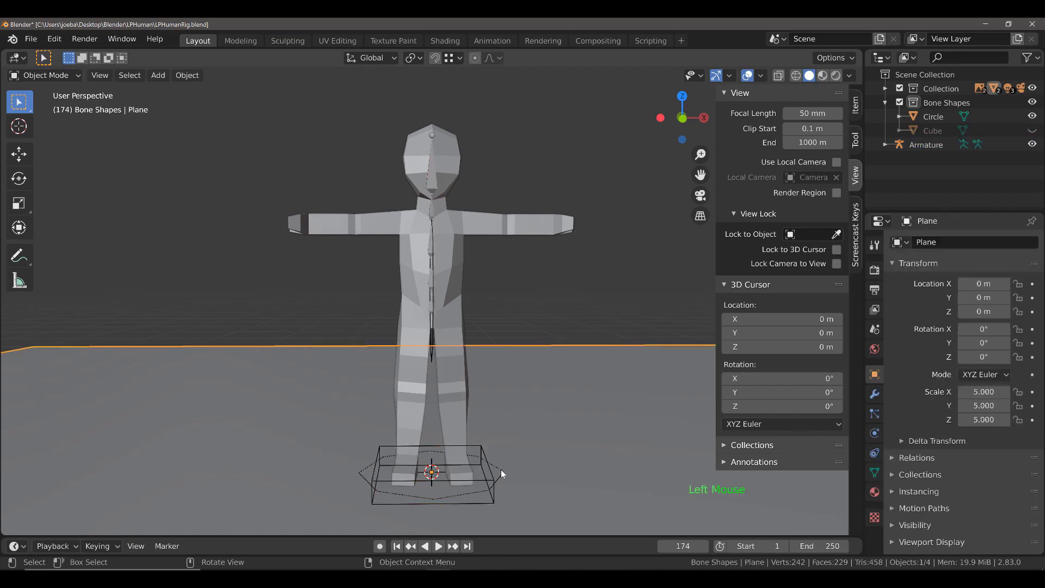
left_click(48, 77)
left_click(54, 107)
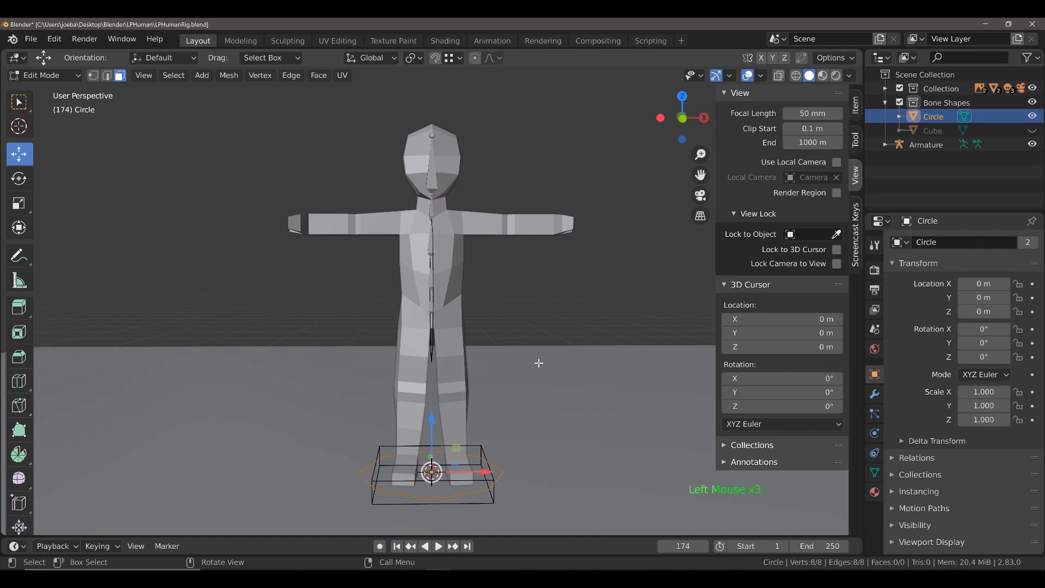
middle_click_drag(538, 363, 500, 381)
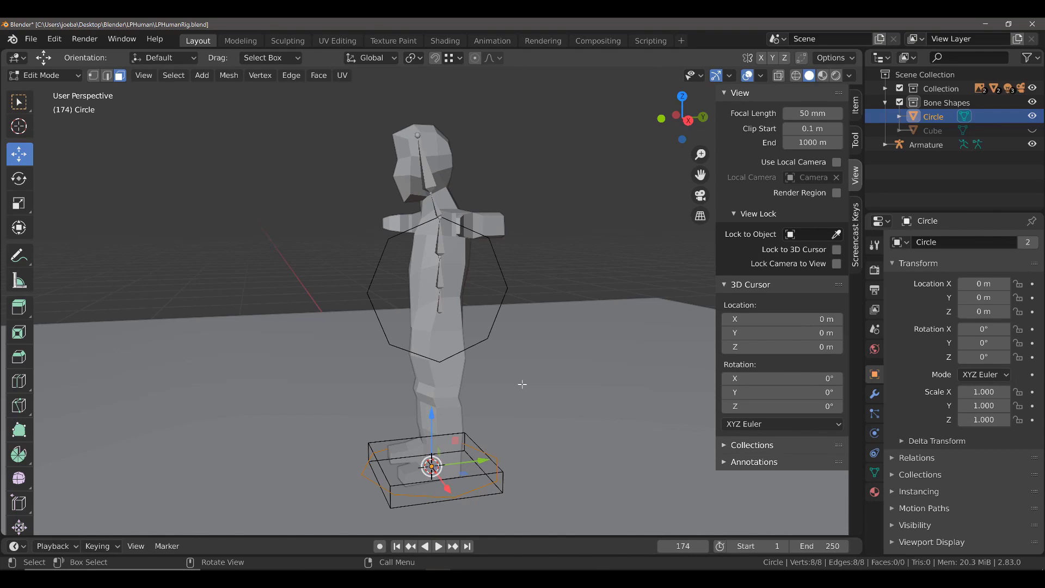
key("r")
key("x")
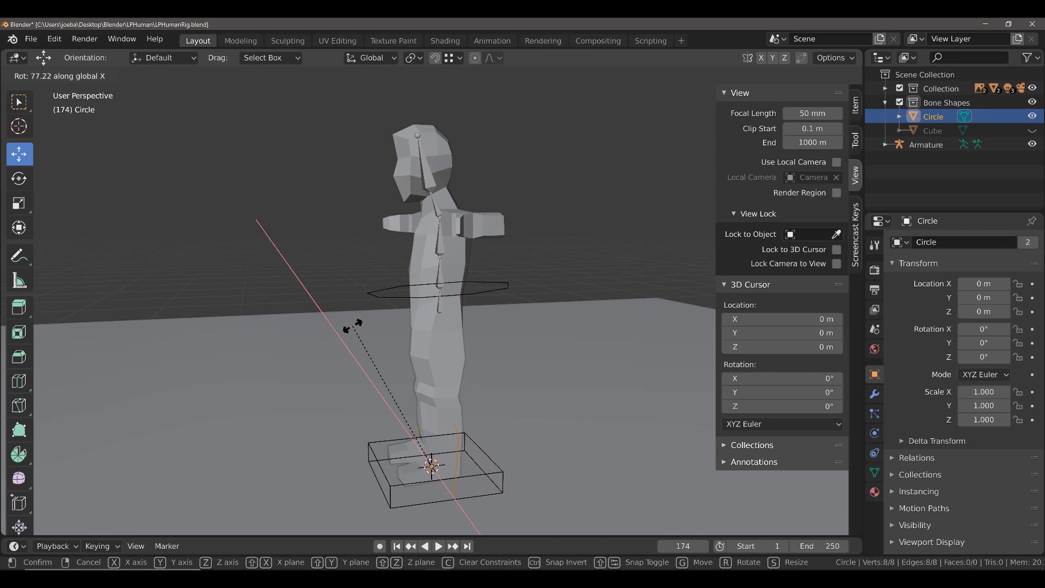
type("90")
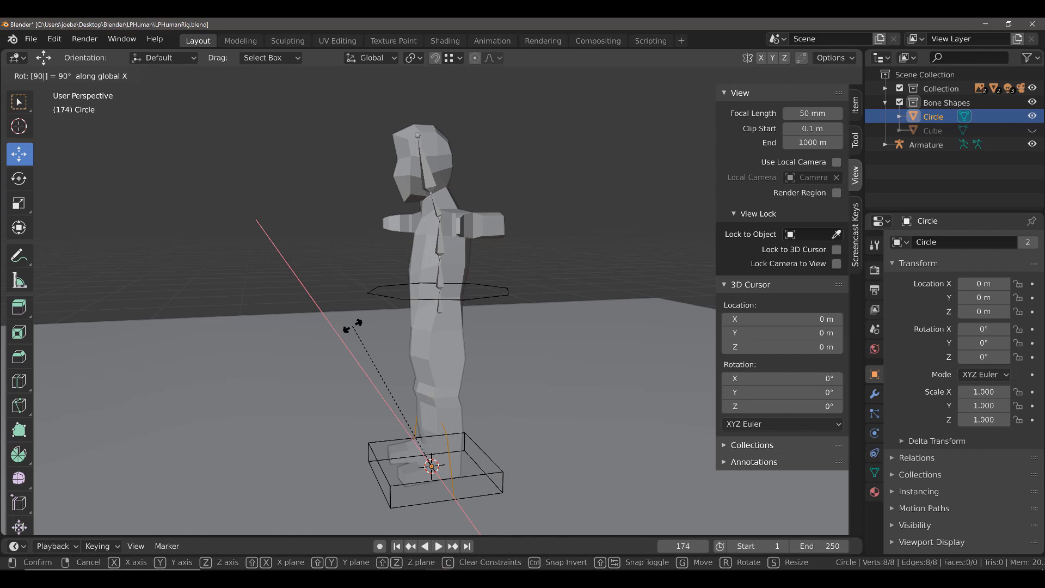
key("Return")
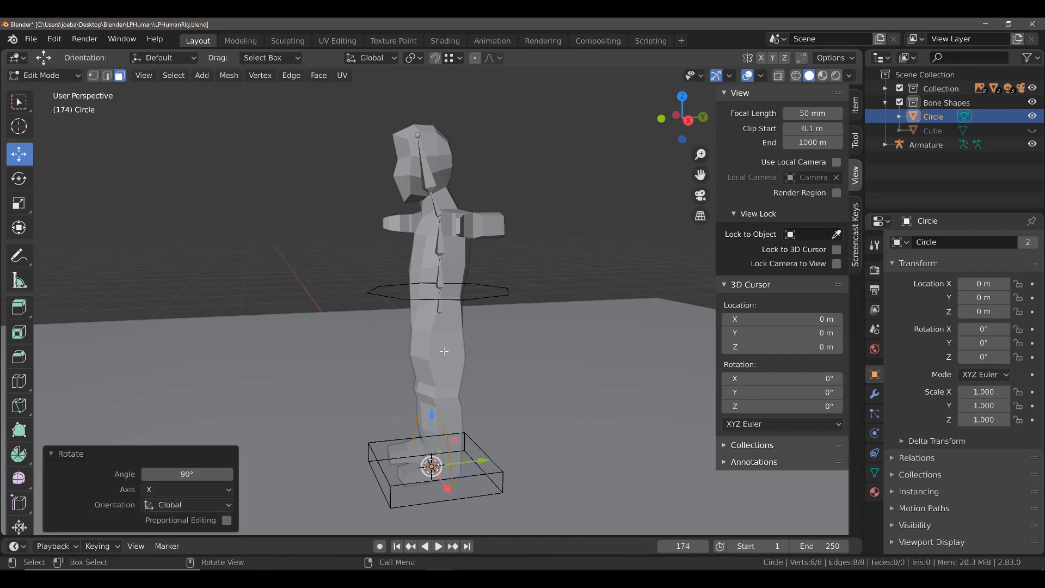
Step: Hide the Circle shape object in the viewport and return to Object Mode
left_click(1033, 117)
left_click(68, 73)
left_click(70, 93)
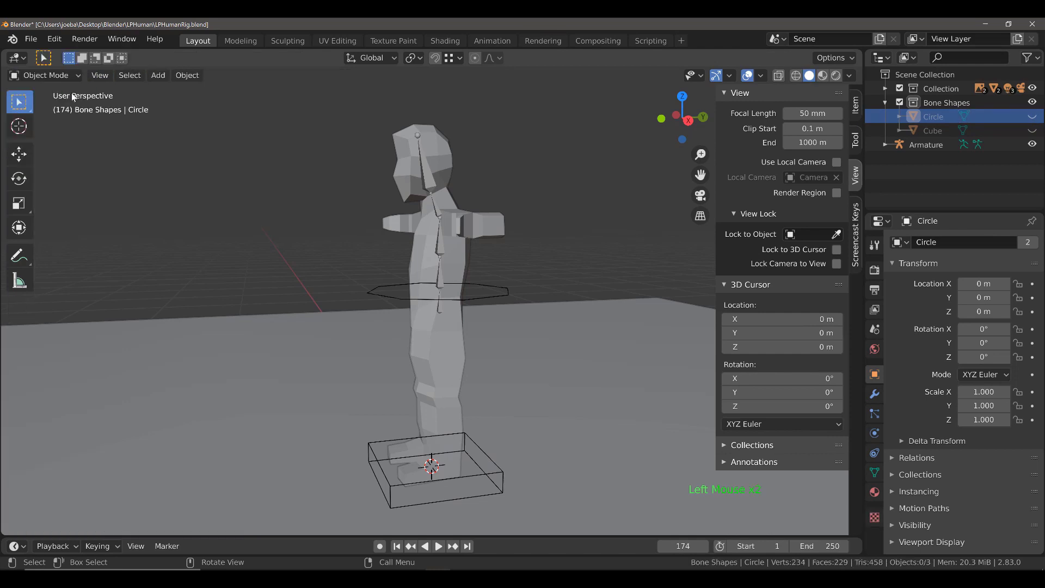
Step: Switch the armature to Pose Mode and test moving the HipControl bone, cancelling the move
left_click(439, 275)
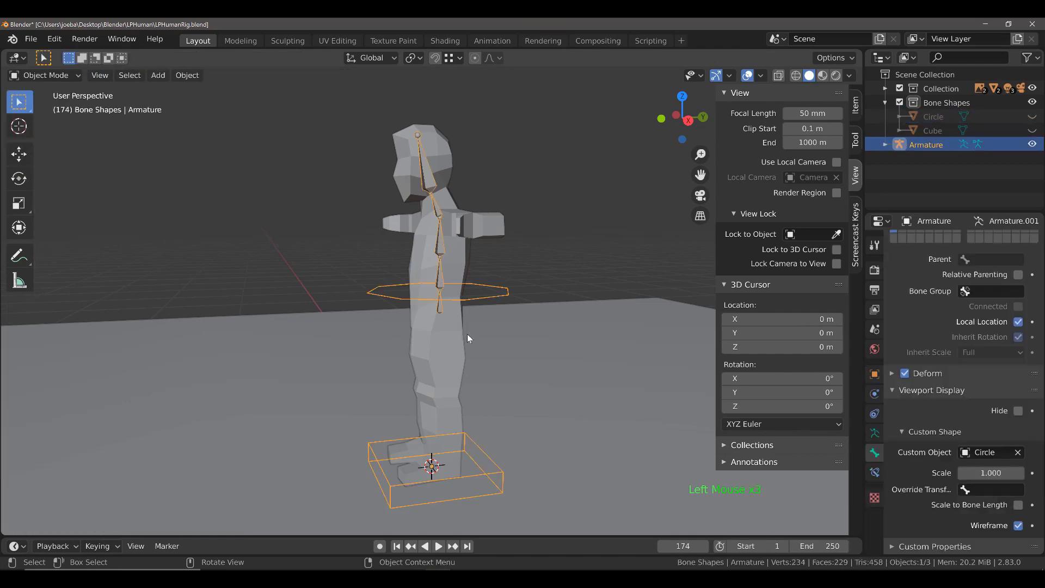
middle_click_drag(348, 351, 499, 358)
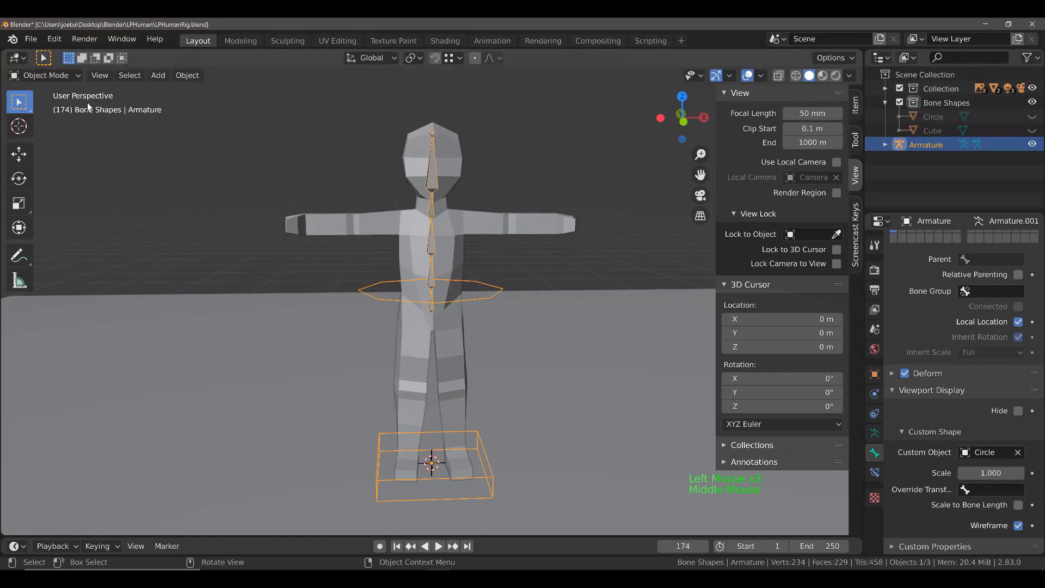
left_click(43, 76)
left_click(57, 120)
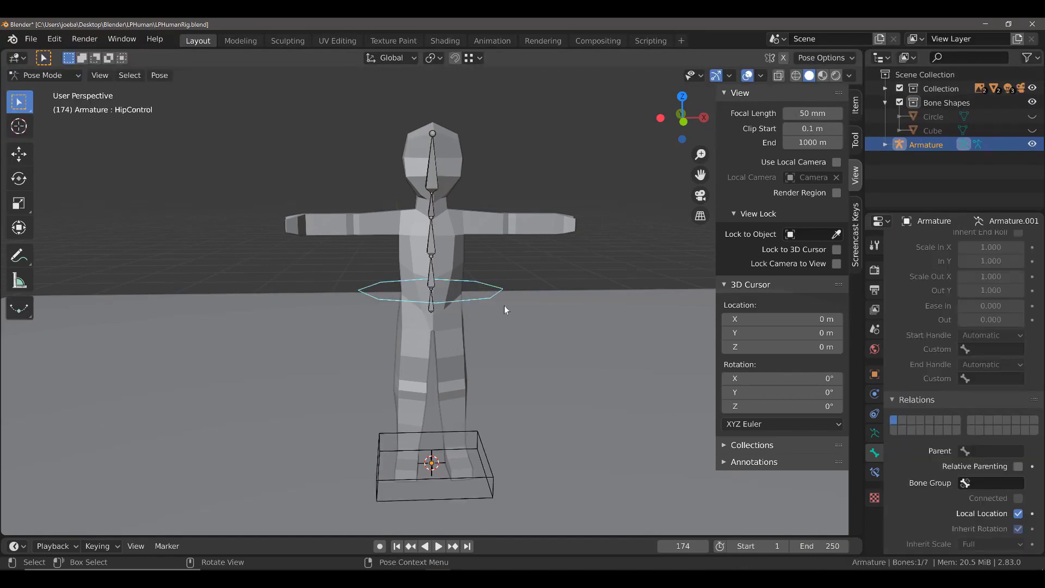
key("g")
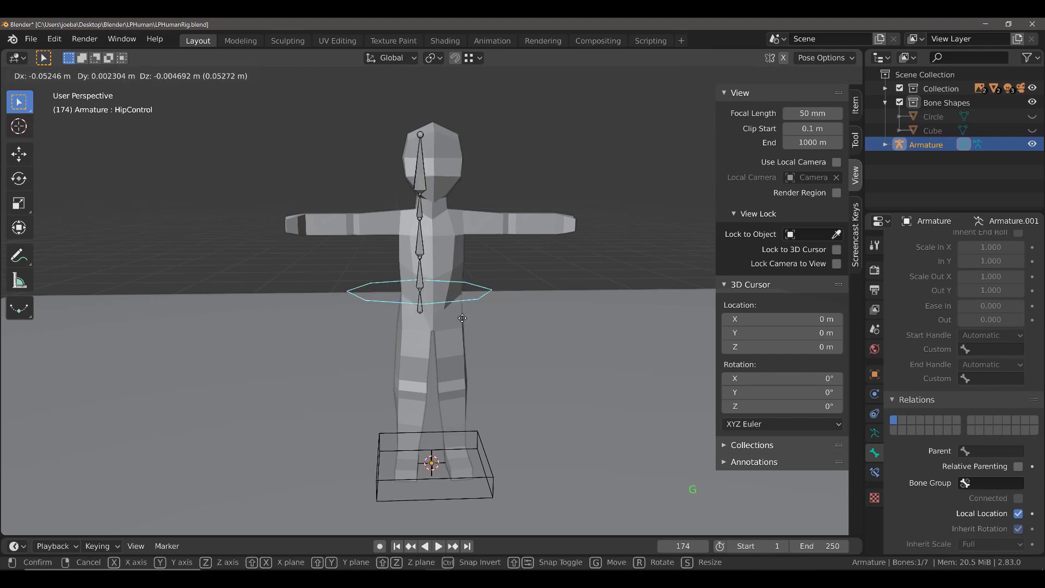
key("Escape")
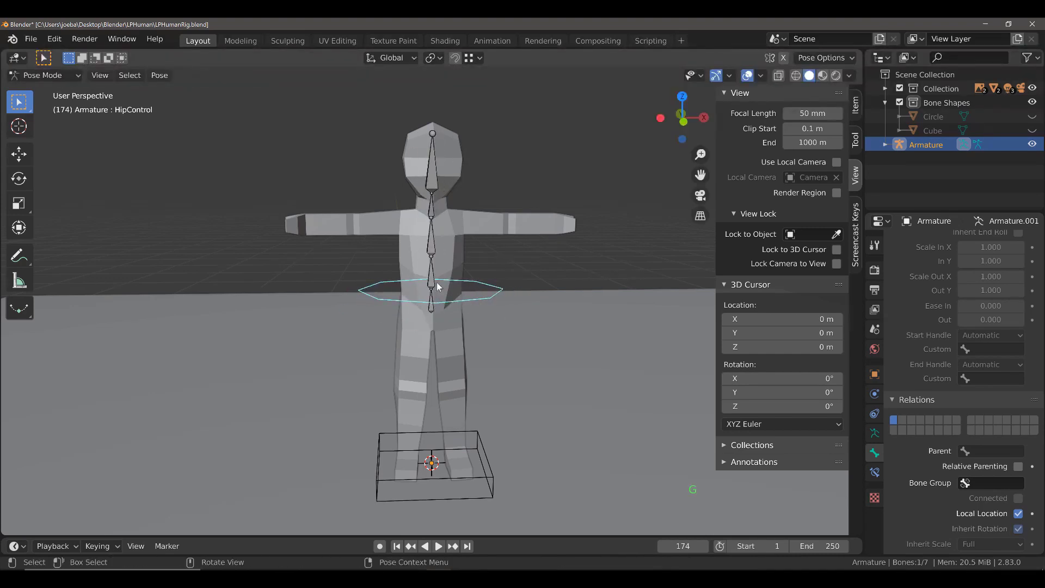
Step: Select bones along the spine one after another, ending with the MasterControl bone at the feet
left_click(430, 298)
left_click(431, 275)
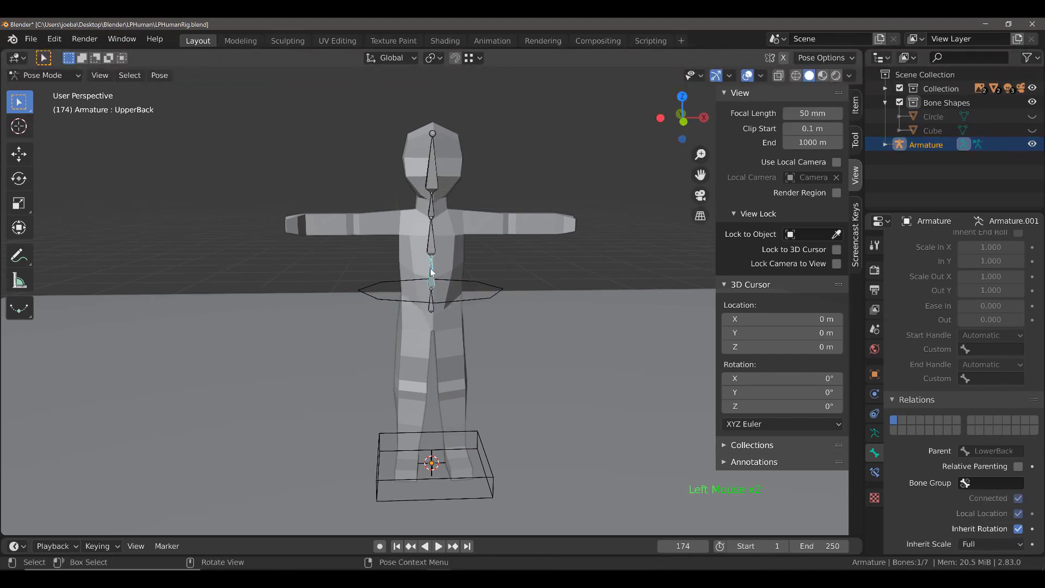
left_click(431, 236)
left_click(492, 472)
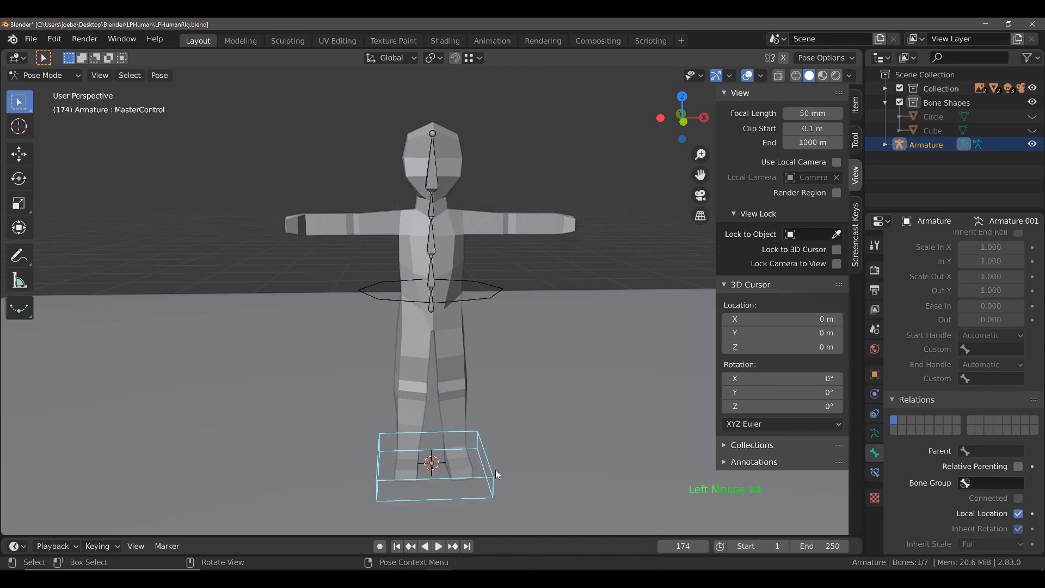